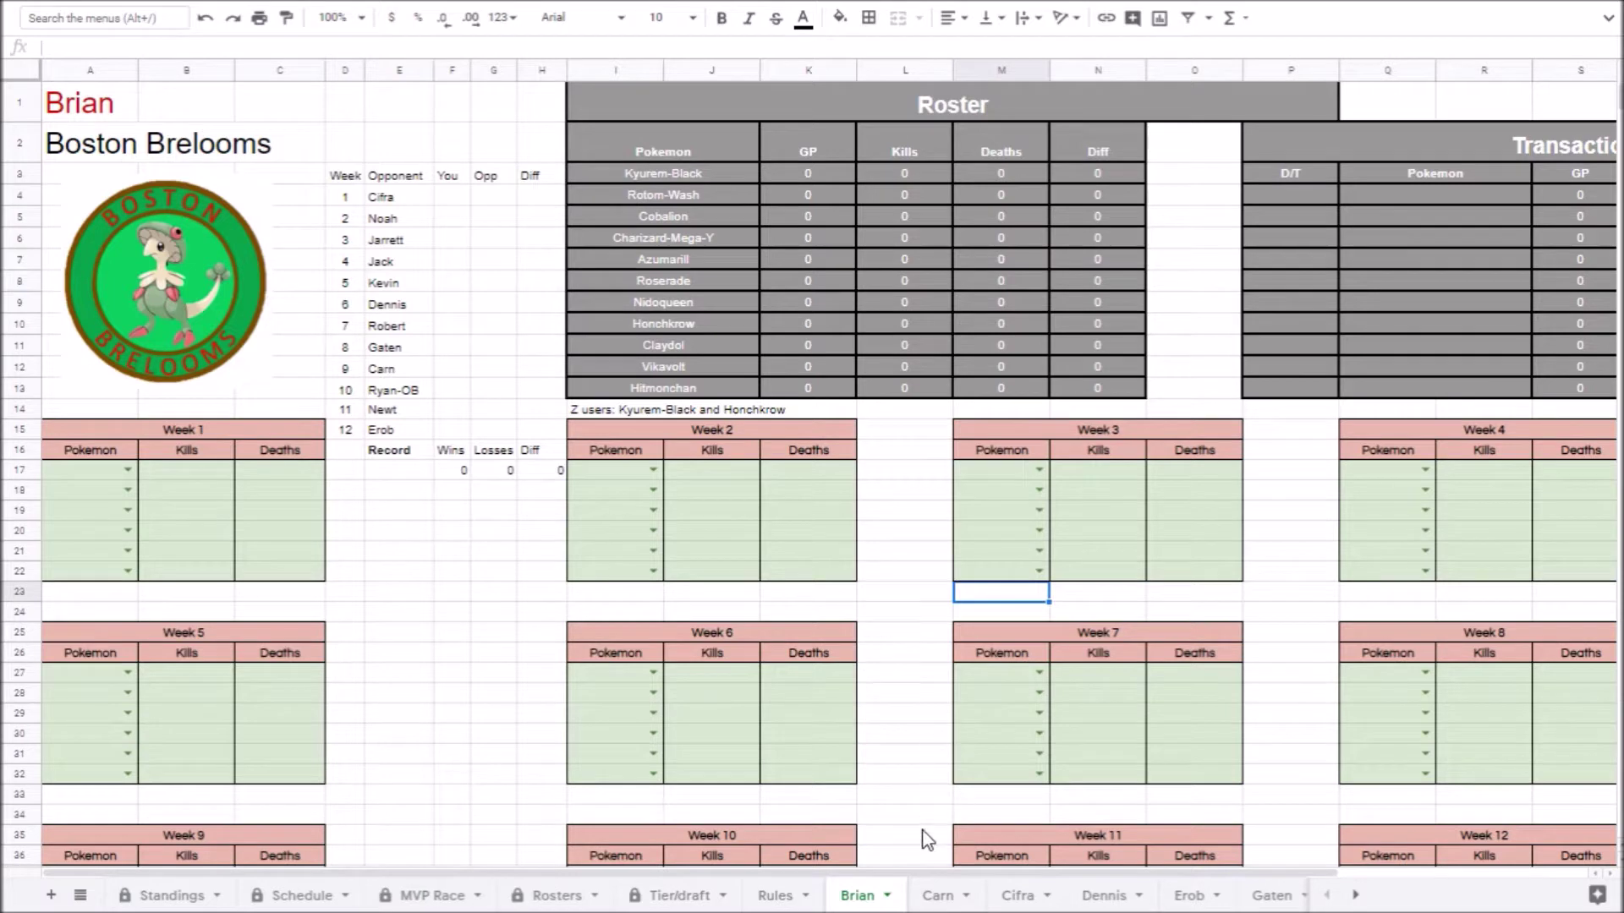
left_click(909, 639)
left_click(1042, 590)
left_click(1155, 612)
left_click(1312, 557)
left_click(1121, 595)
left_click(915, 589)
left_click(749, 592)
left_click(581, 590)
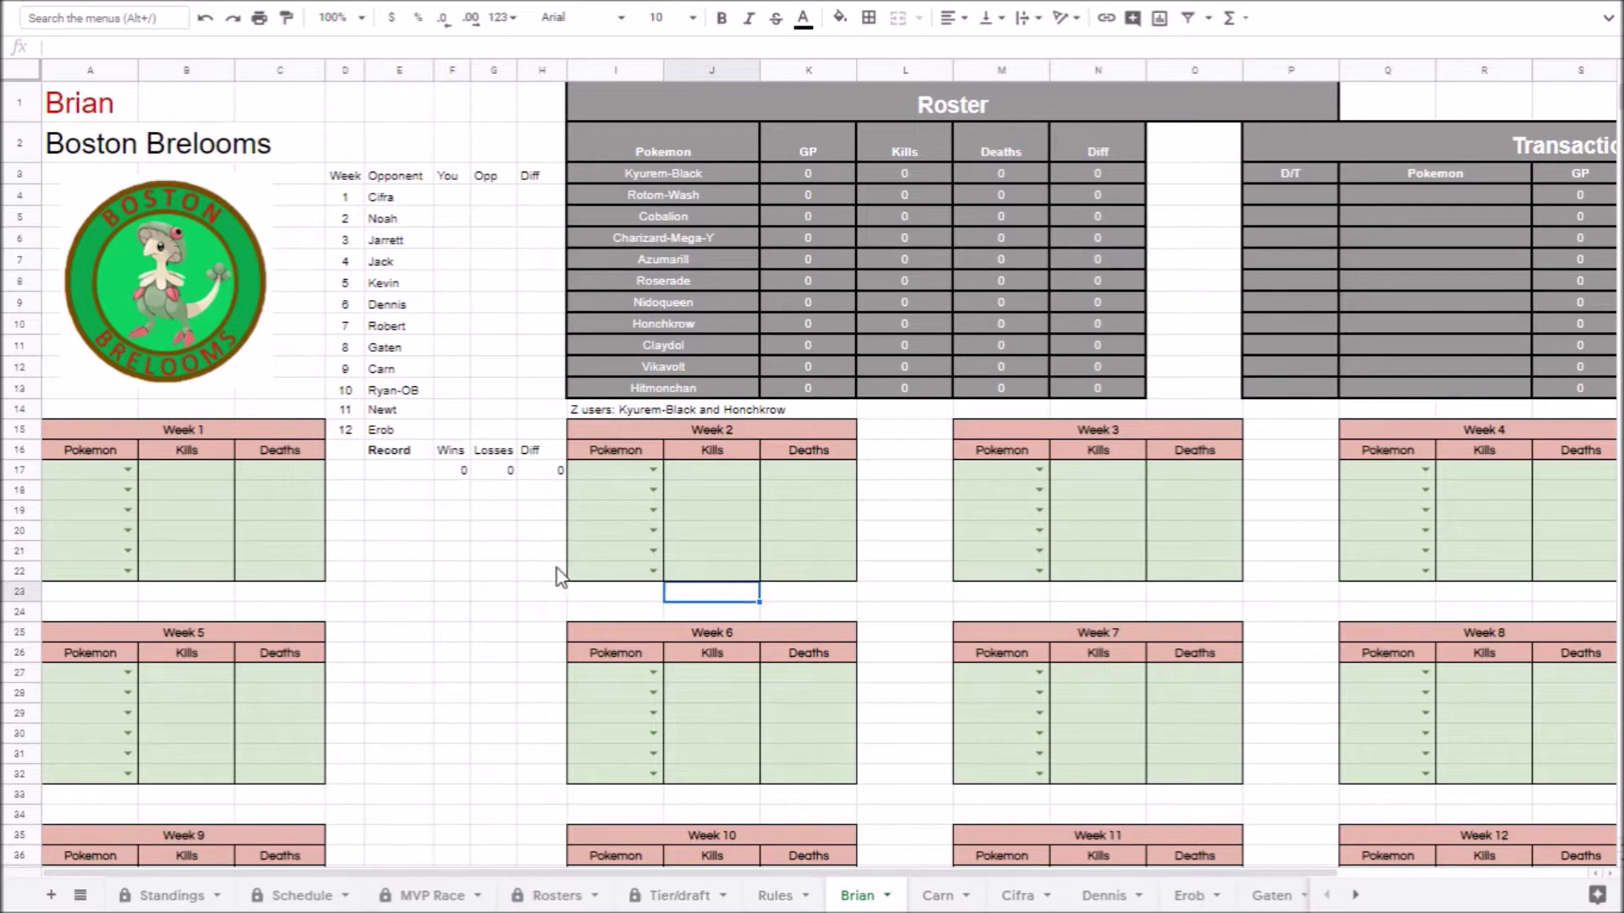
left_click(545, 592)
left_click(630, 592)
left_click(825, 594)
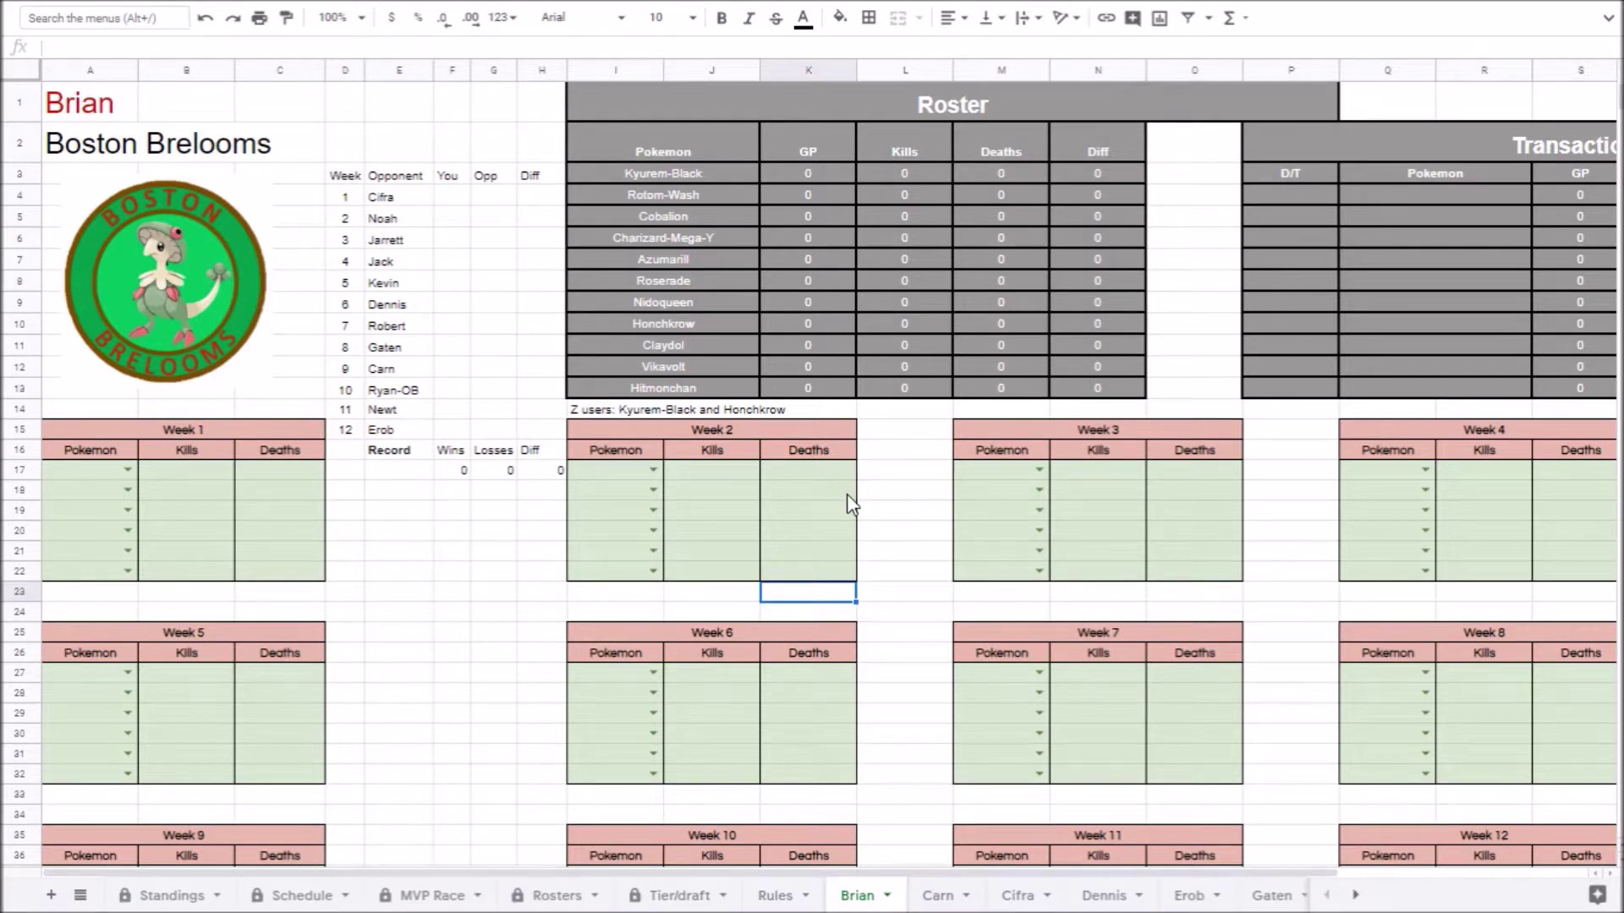
left_click(938, 553)
left_click(1014, 596)
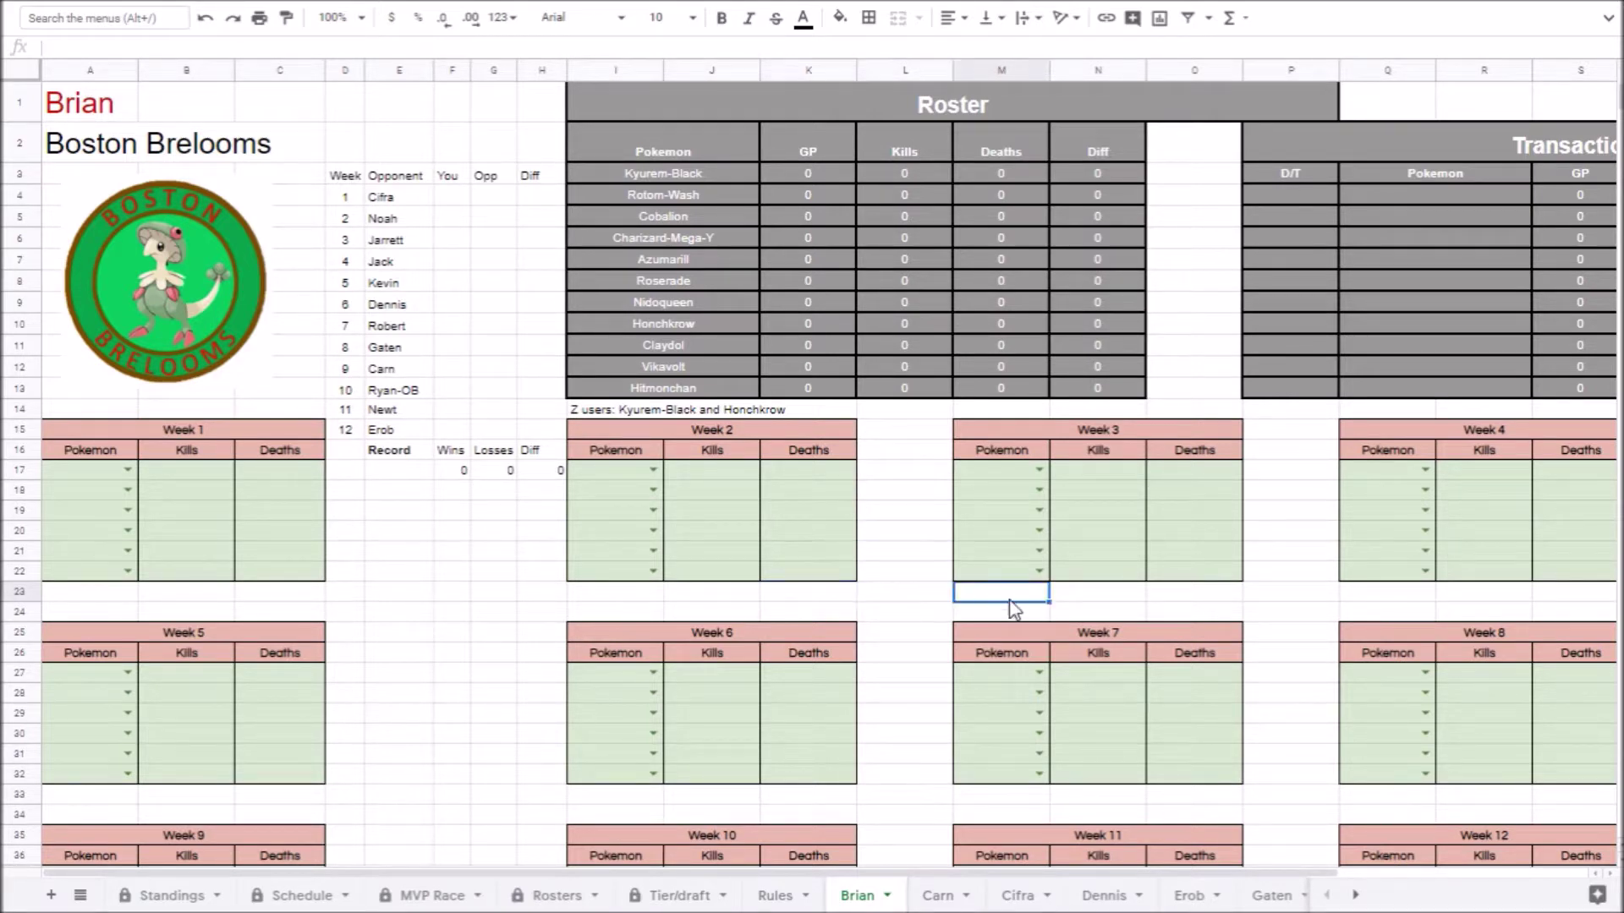
left_click(1167, 613)
left_click(1296, 580)
left_click(1370, 612)
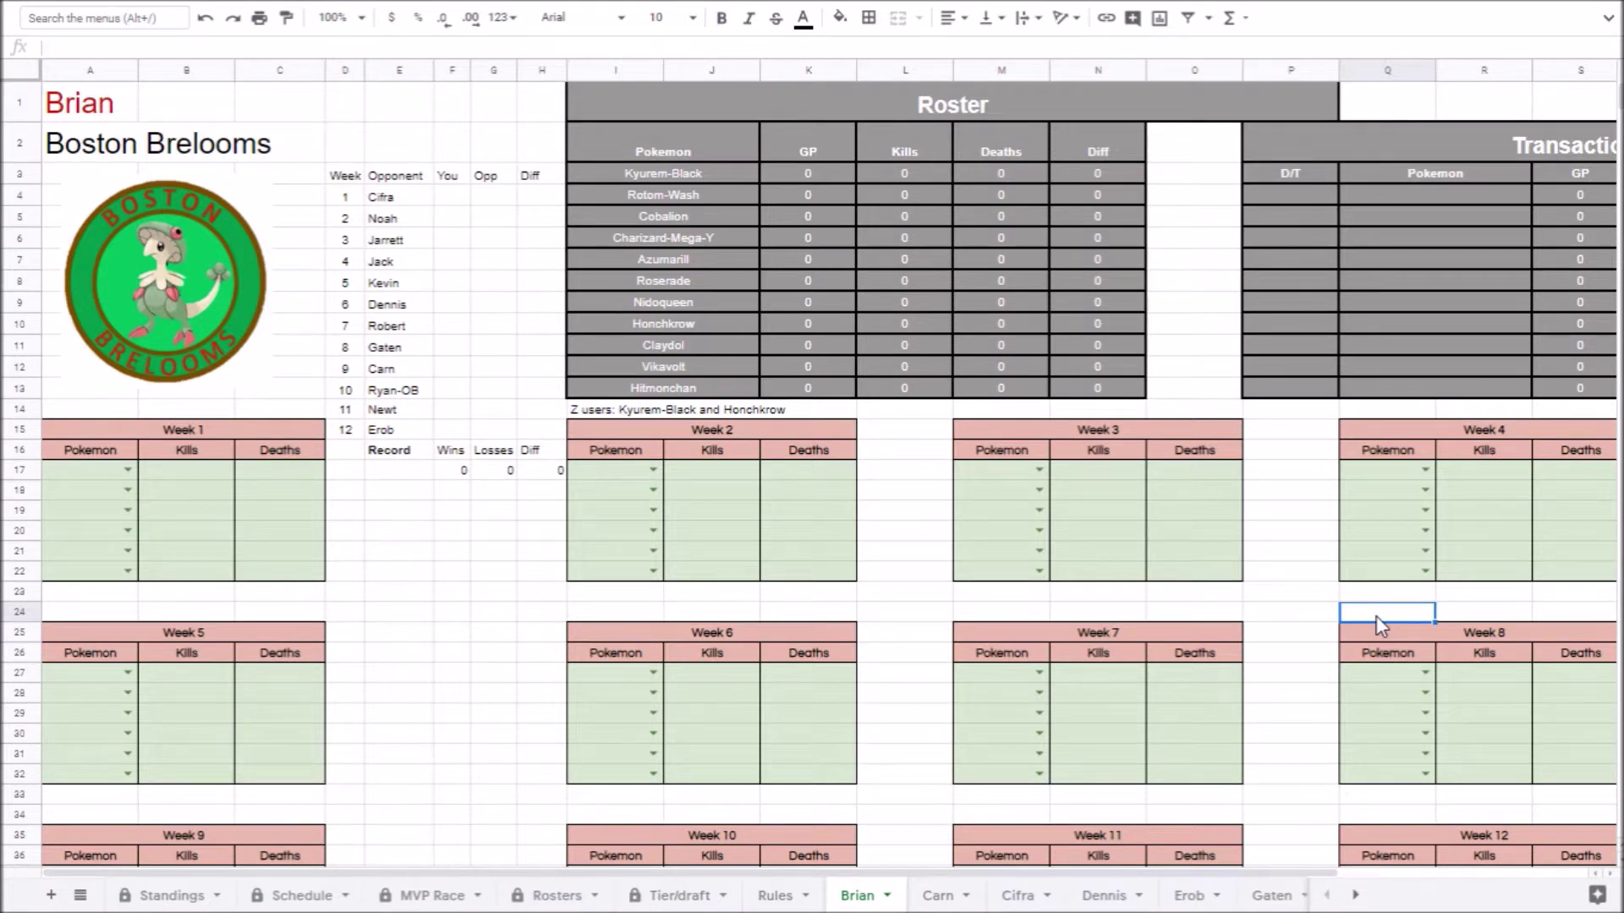
left_click(1110, 591)
left_click(911, 582)
left_click(724, 589)
left_click(560, 575)
left_click(622, 611)
left_click(804, 594)
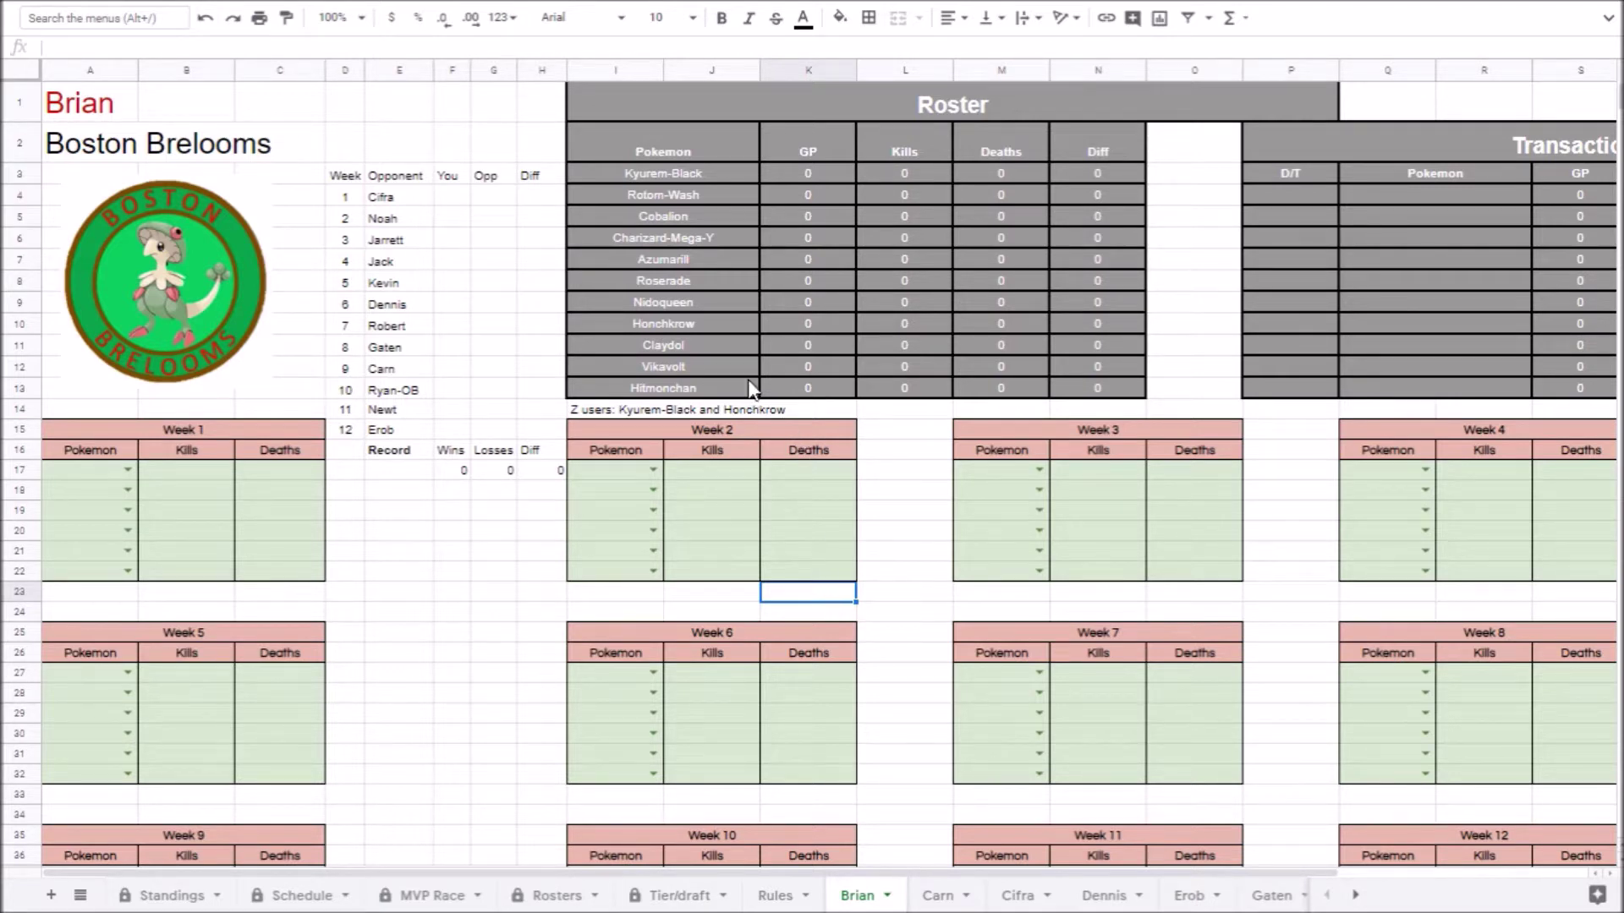
left_click(695, 323)
left_click(896, 431)
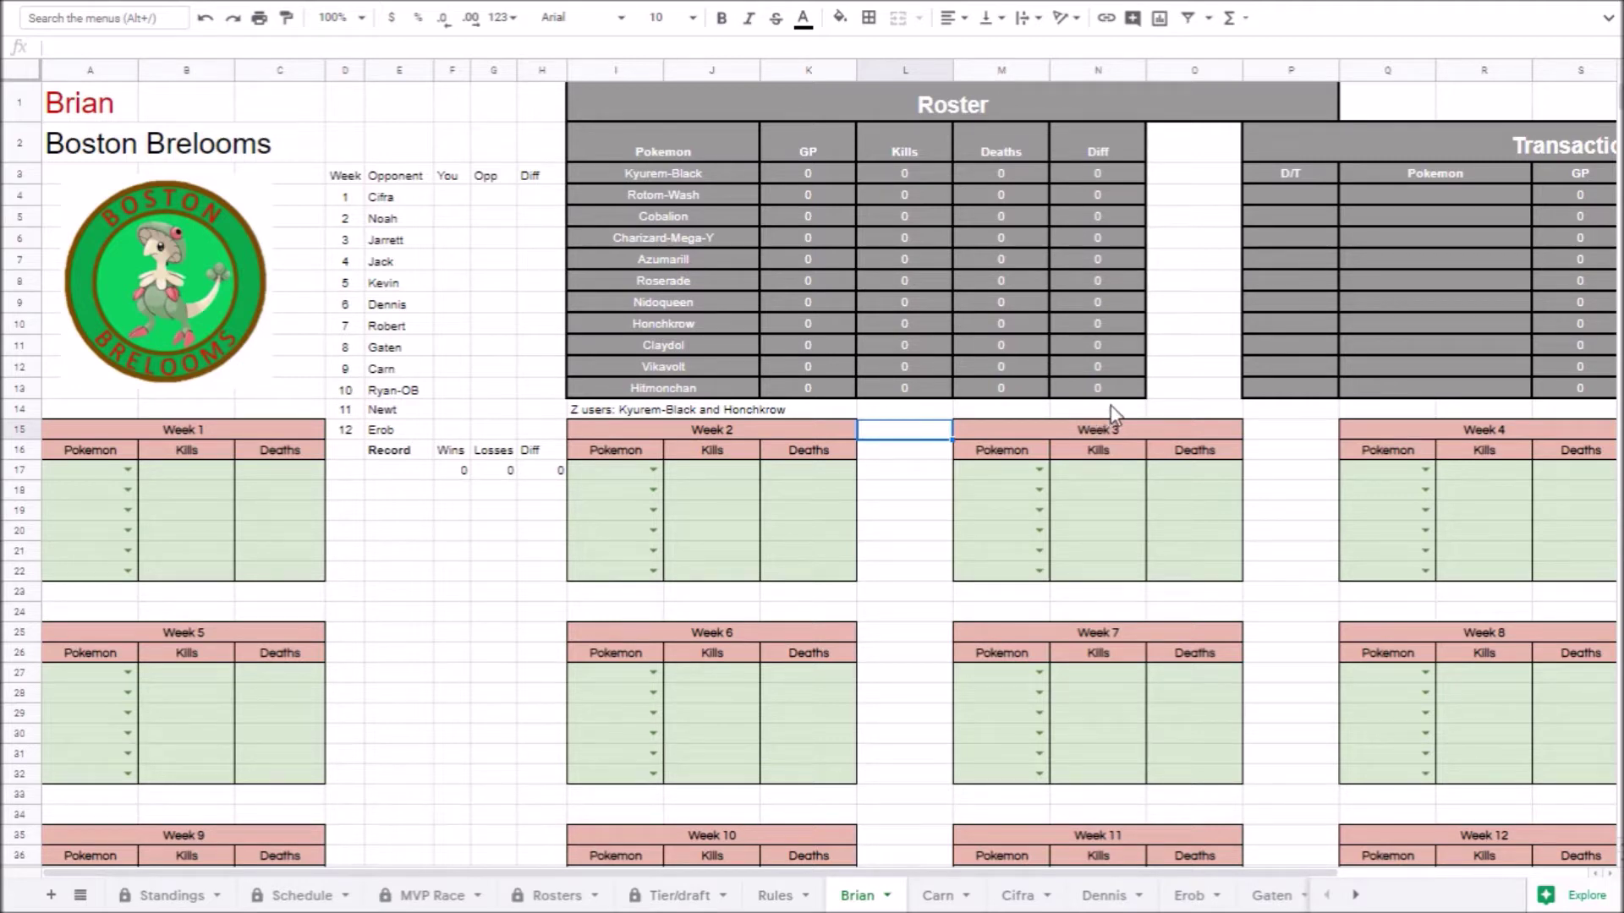
left_click(1109, 414)
left_click(1284, 433)
left_click(1237, 485)
left_click(1260, 513)
left_click(1248, 549)
left_click(1217, 557)
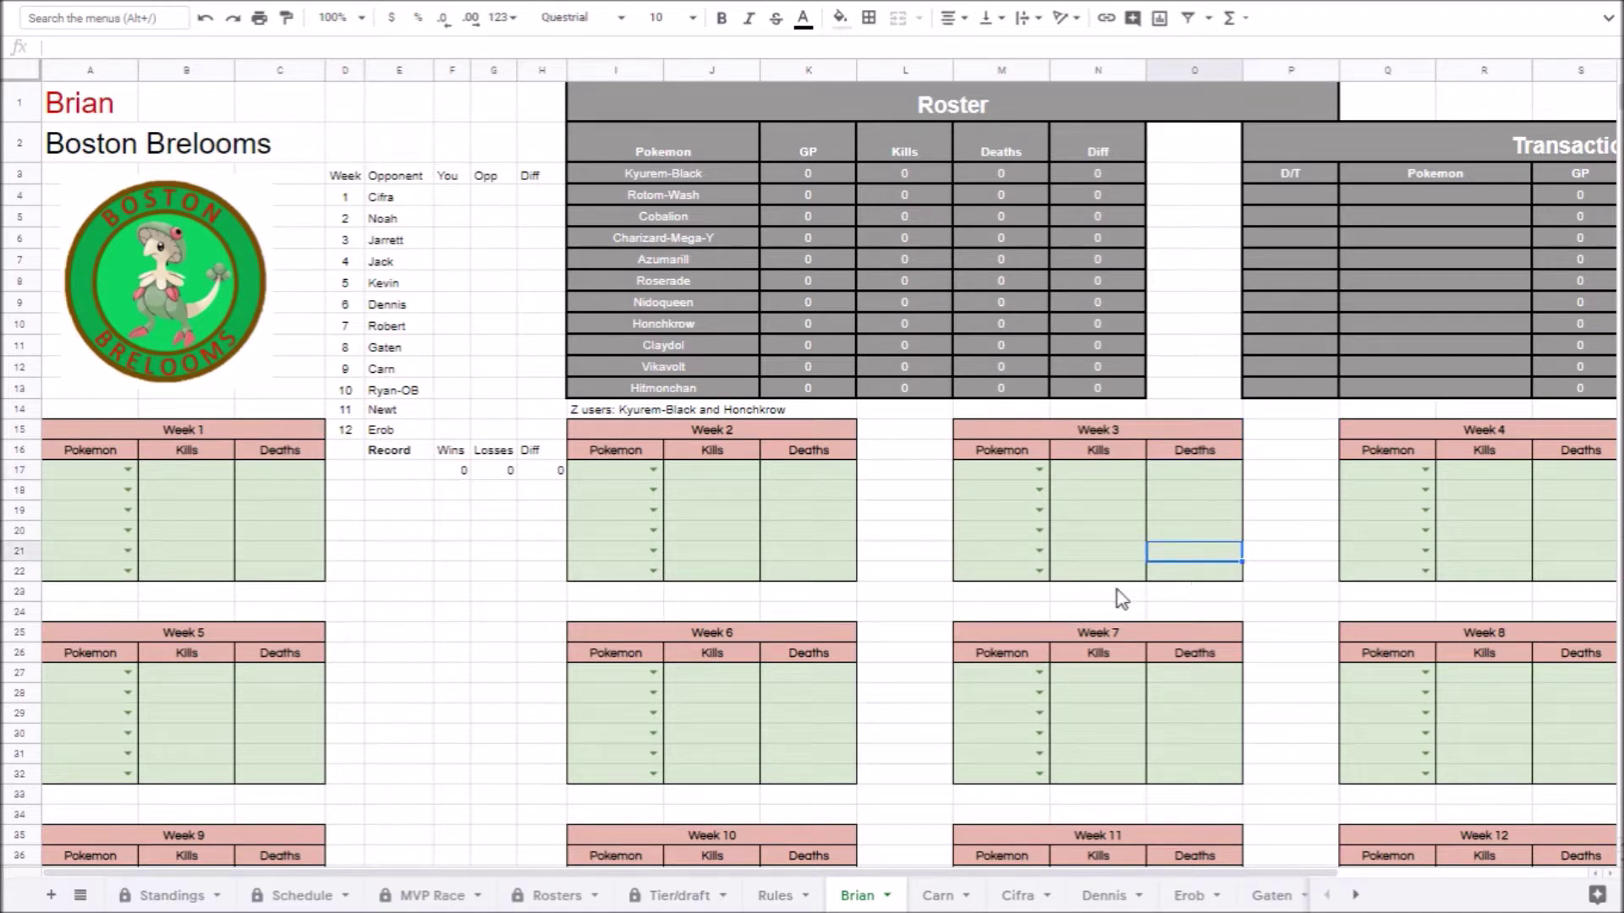
left_click(1116, 594)
left_click(898, 593)
left_click(720, 599)
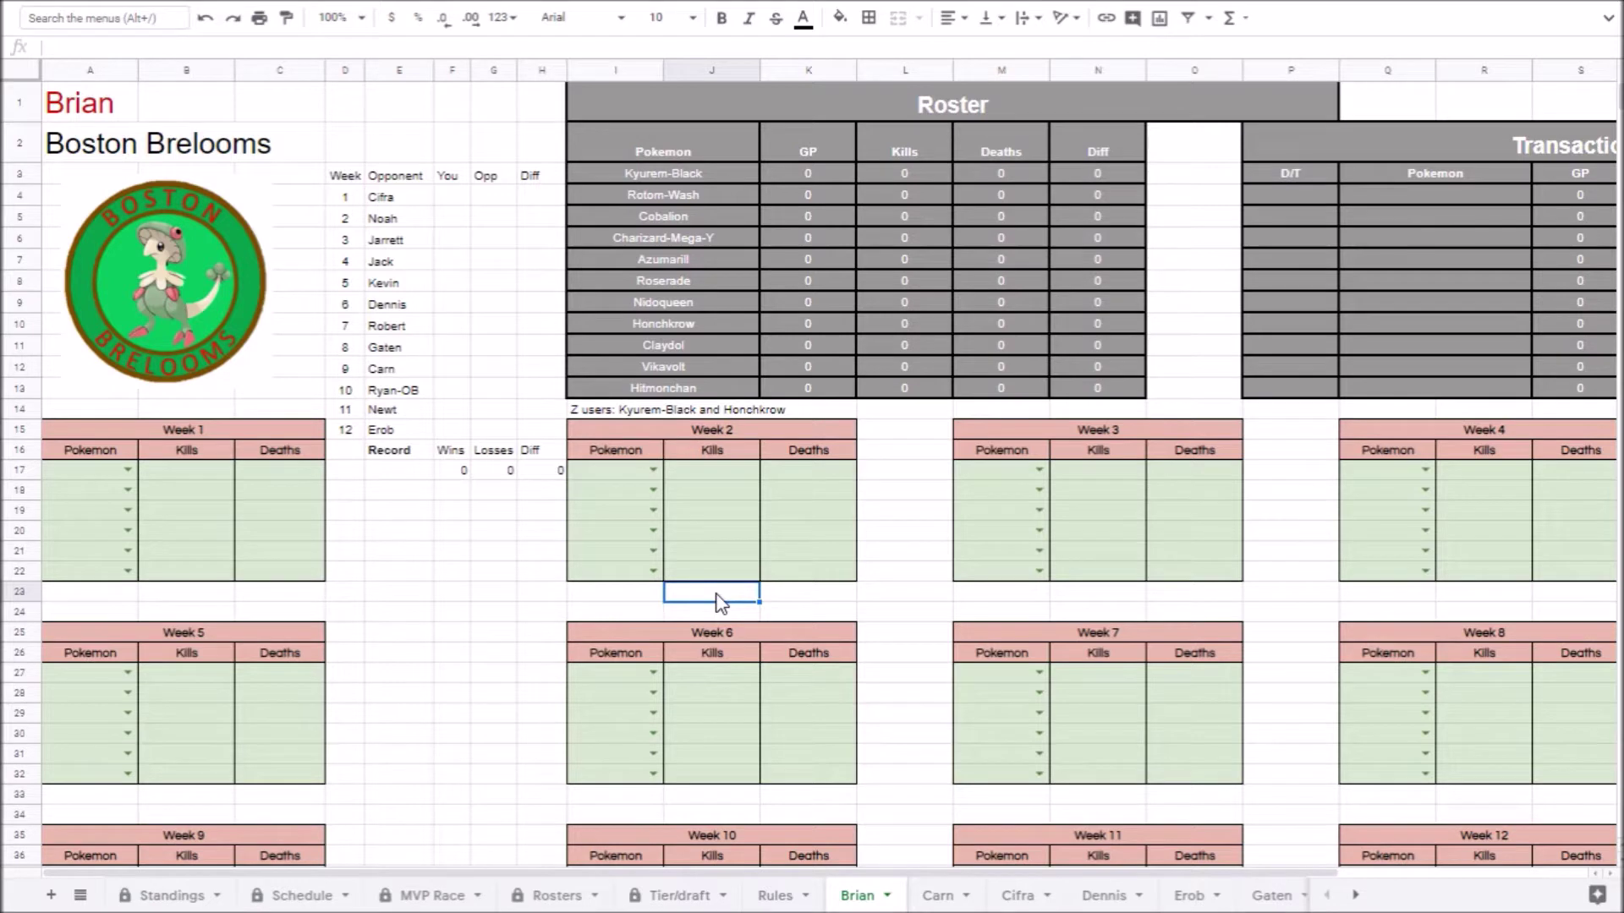
left_click(924, 574)
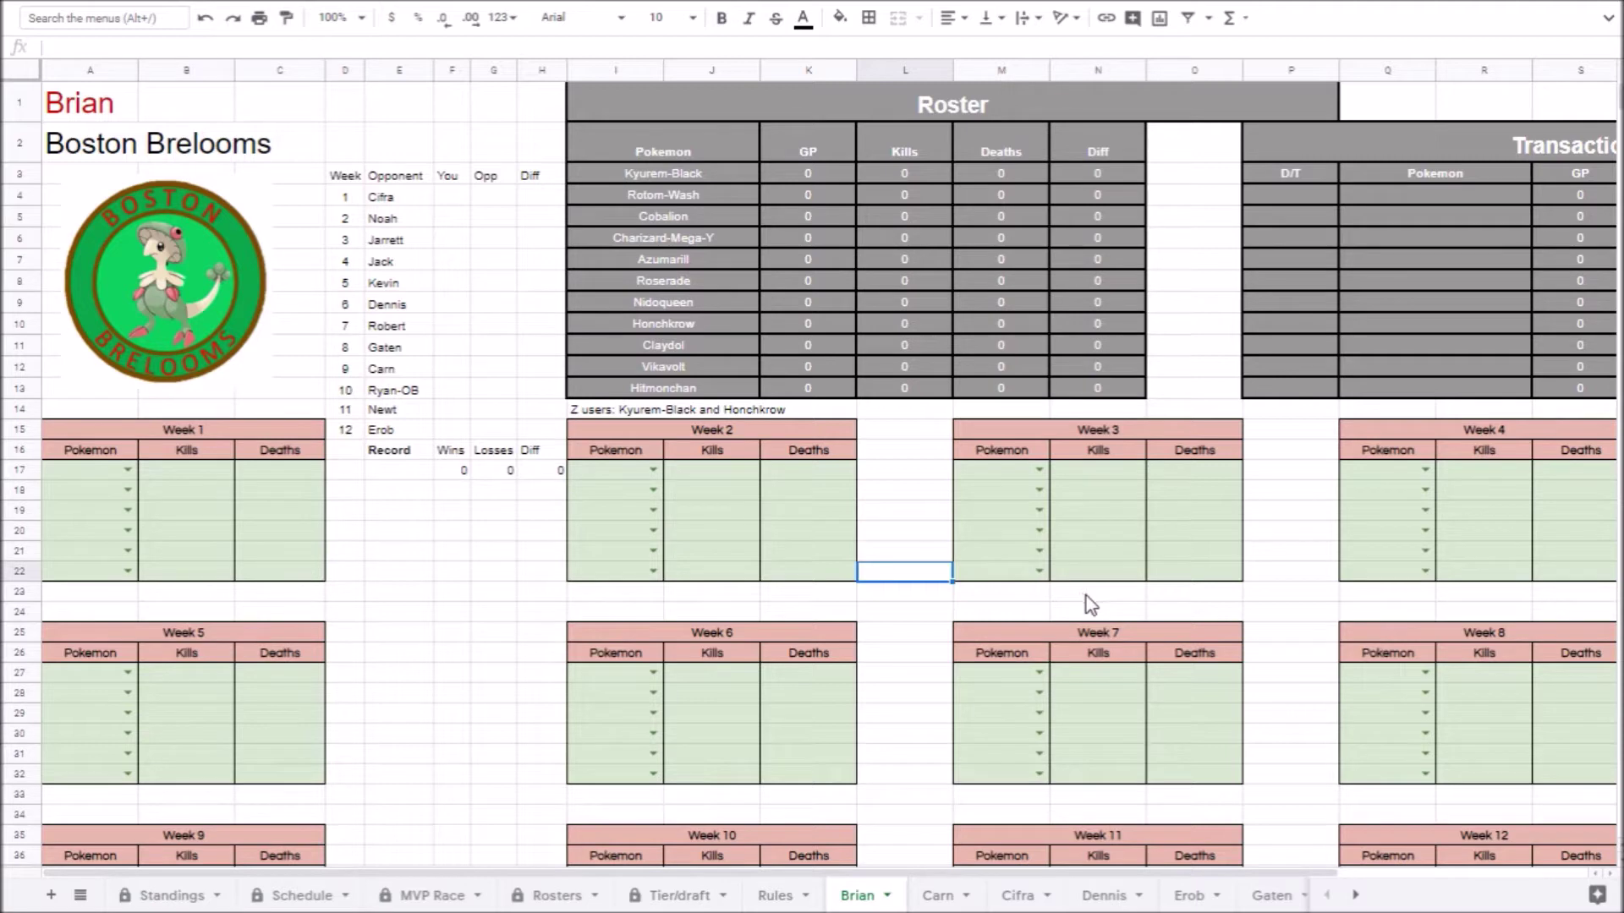
- Open the Pittsburgh Piplups team sheet and review its roster, starting with Tornadus-T
left_click(934, 897)
left_click(639, 176)
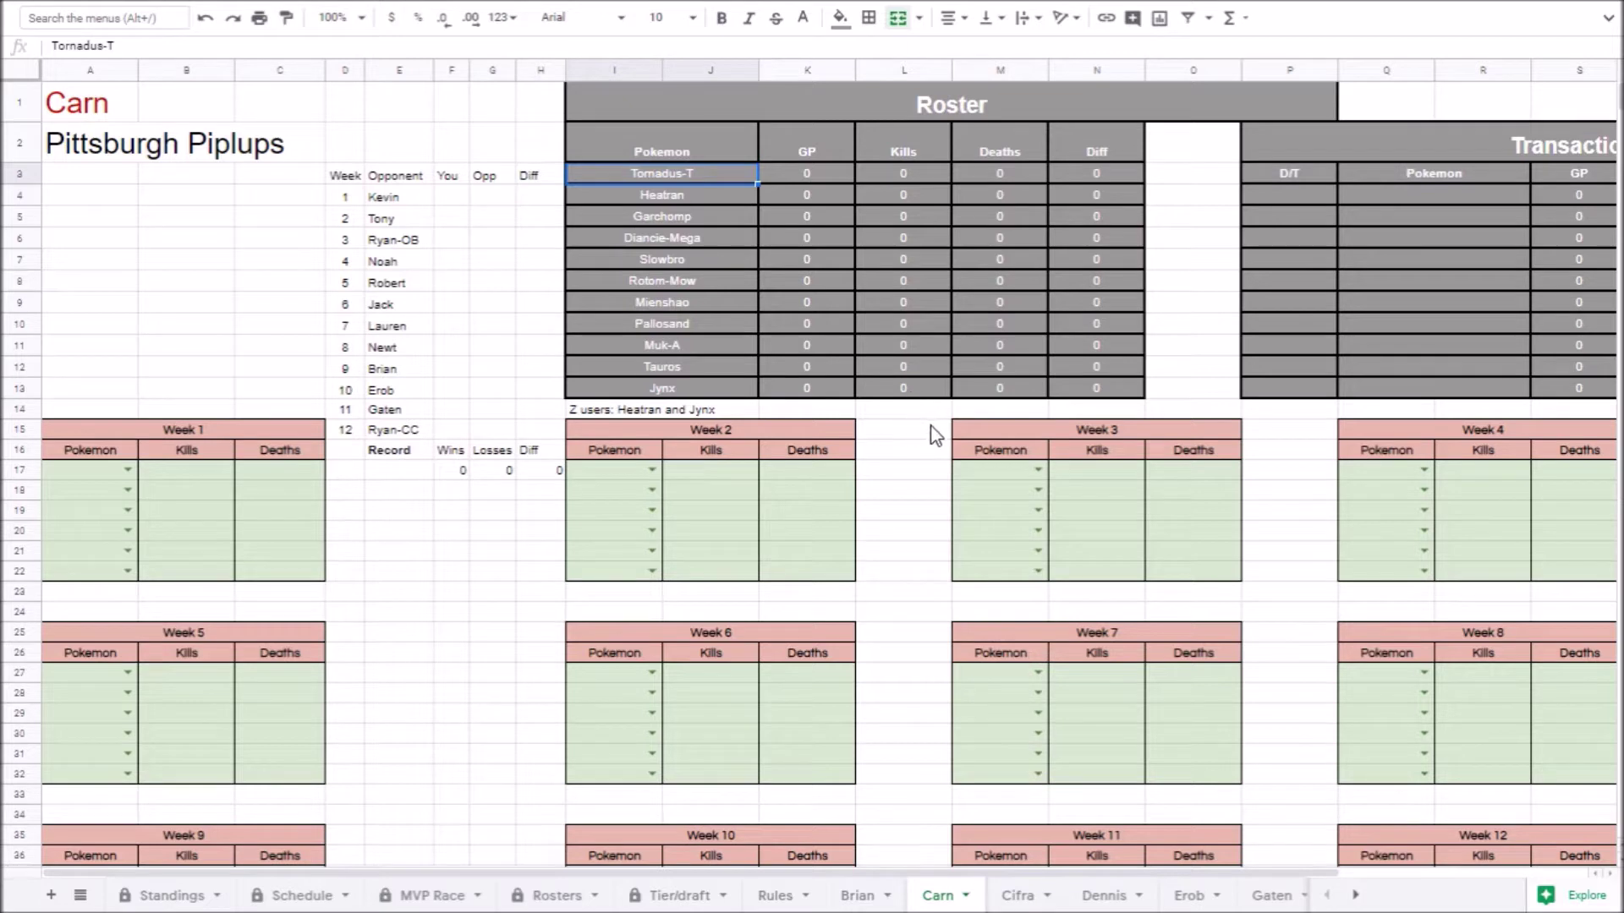
left_click(1269, 437)
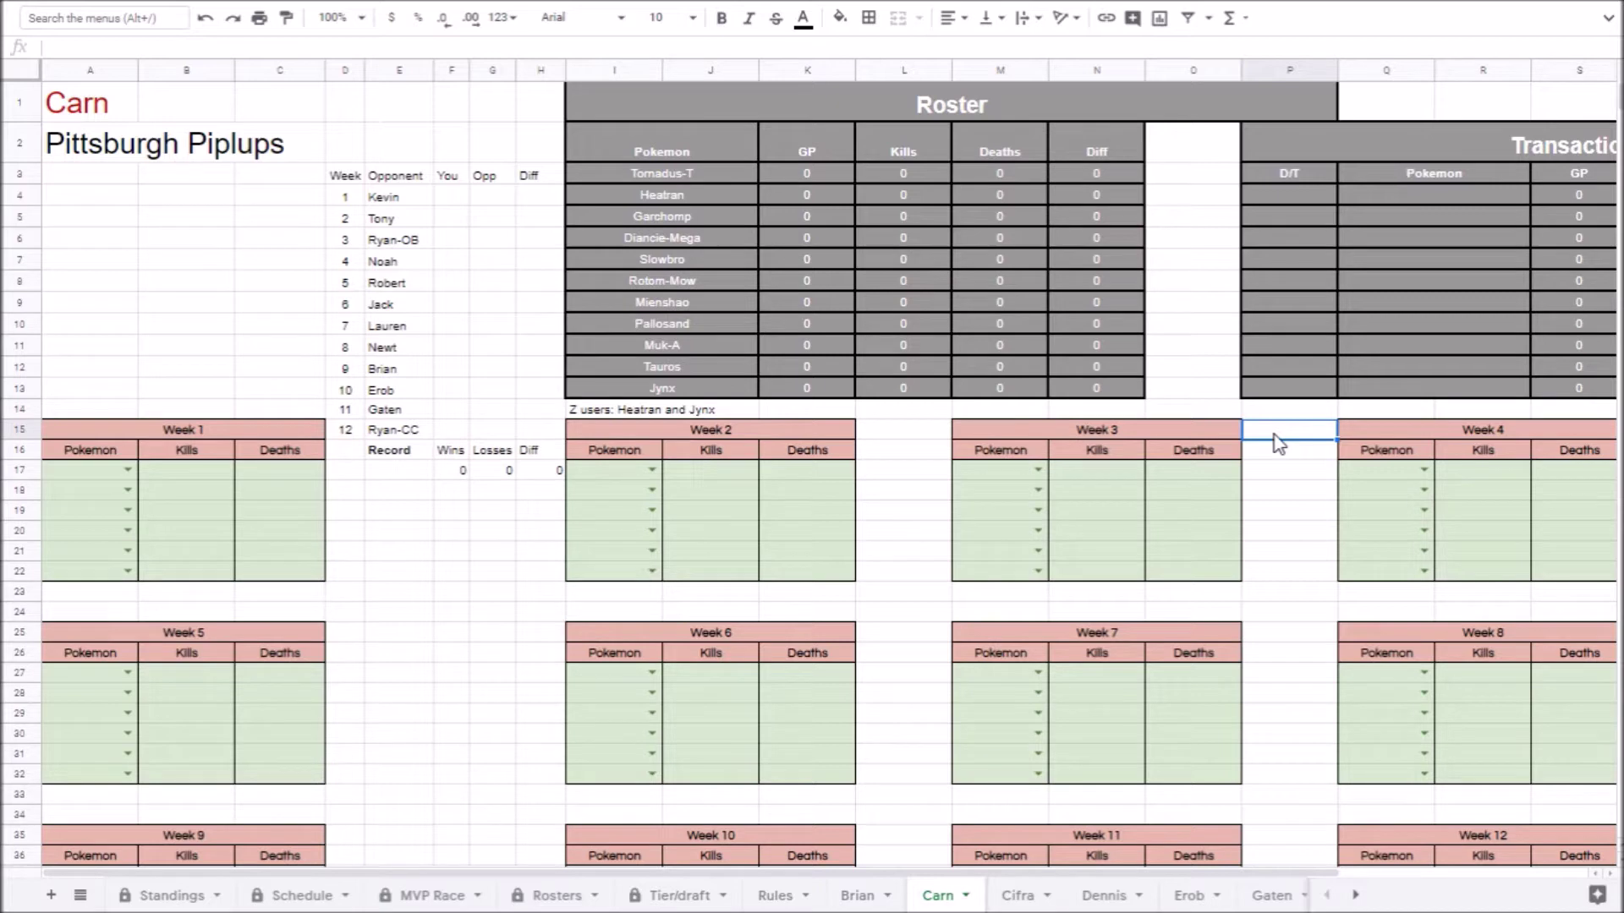
left_click(1275, 435)
left_click(1087, 410)
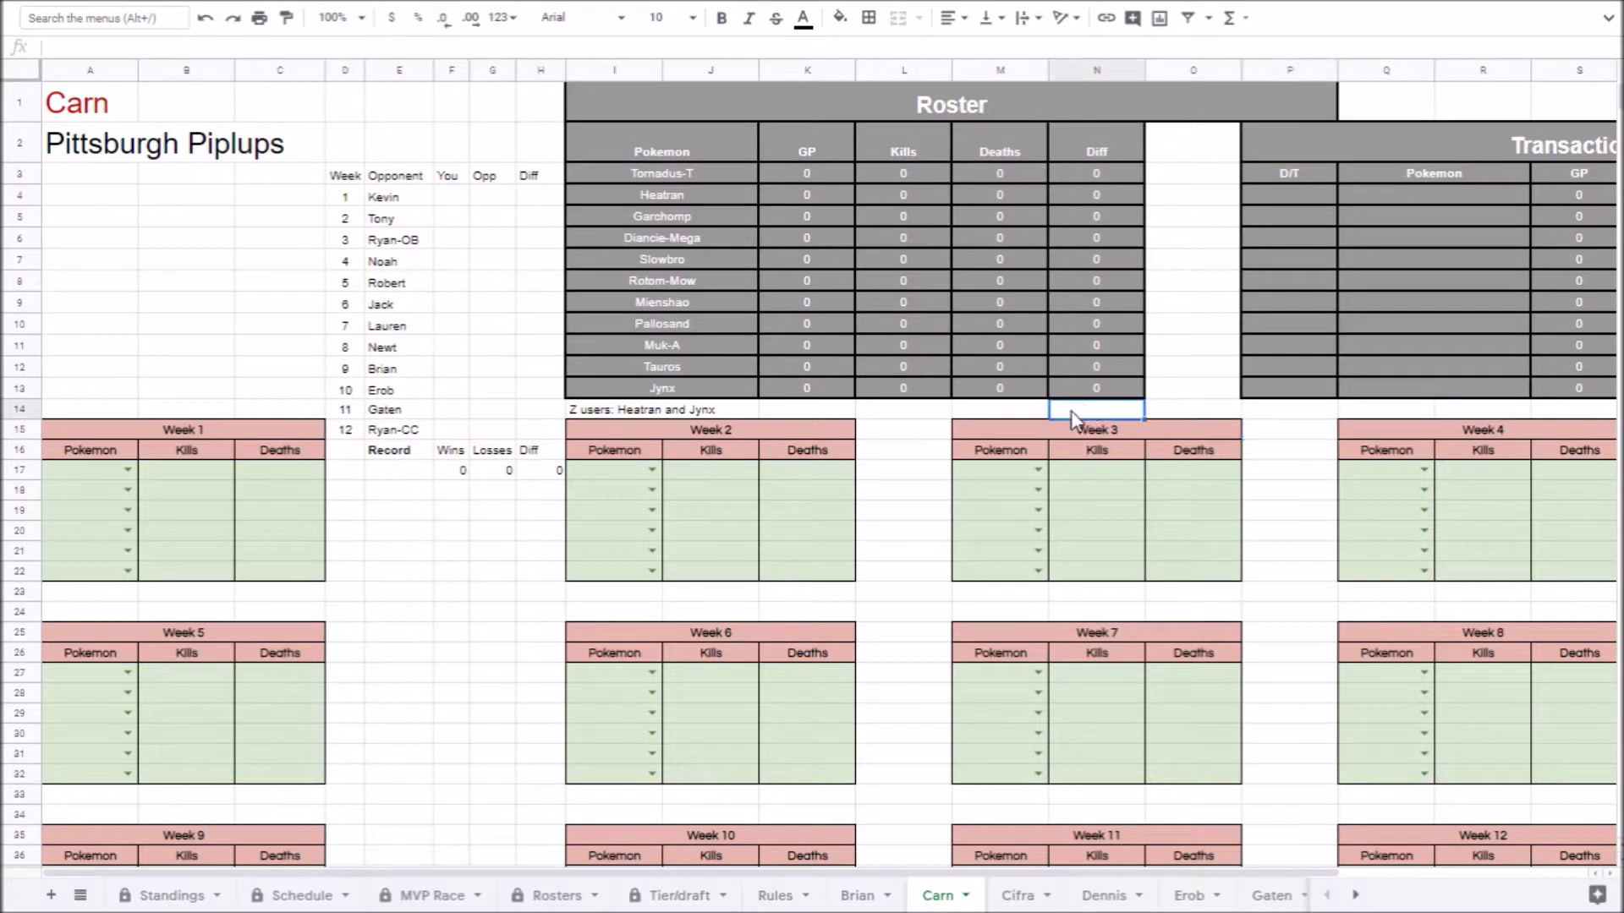
left_click(1268, 437)
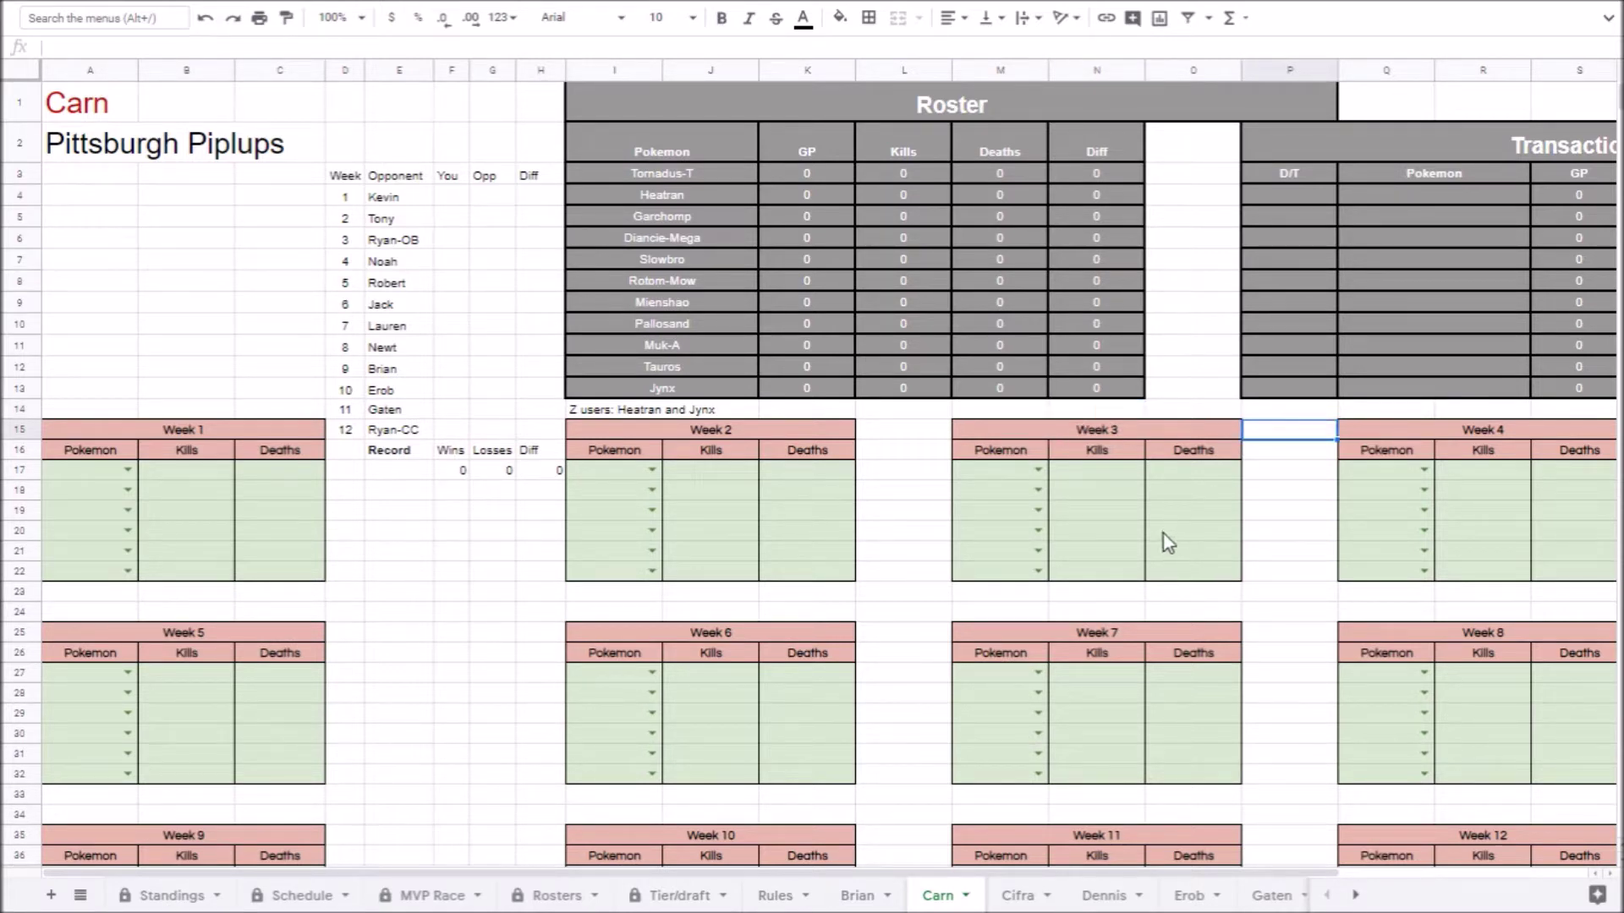
- Open the Washington Natunals team sheet and review its roster and Z users
left_click(1015, 890)
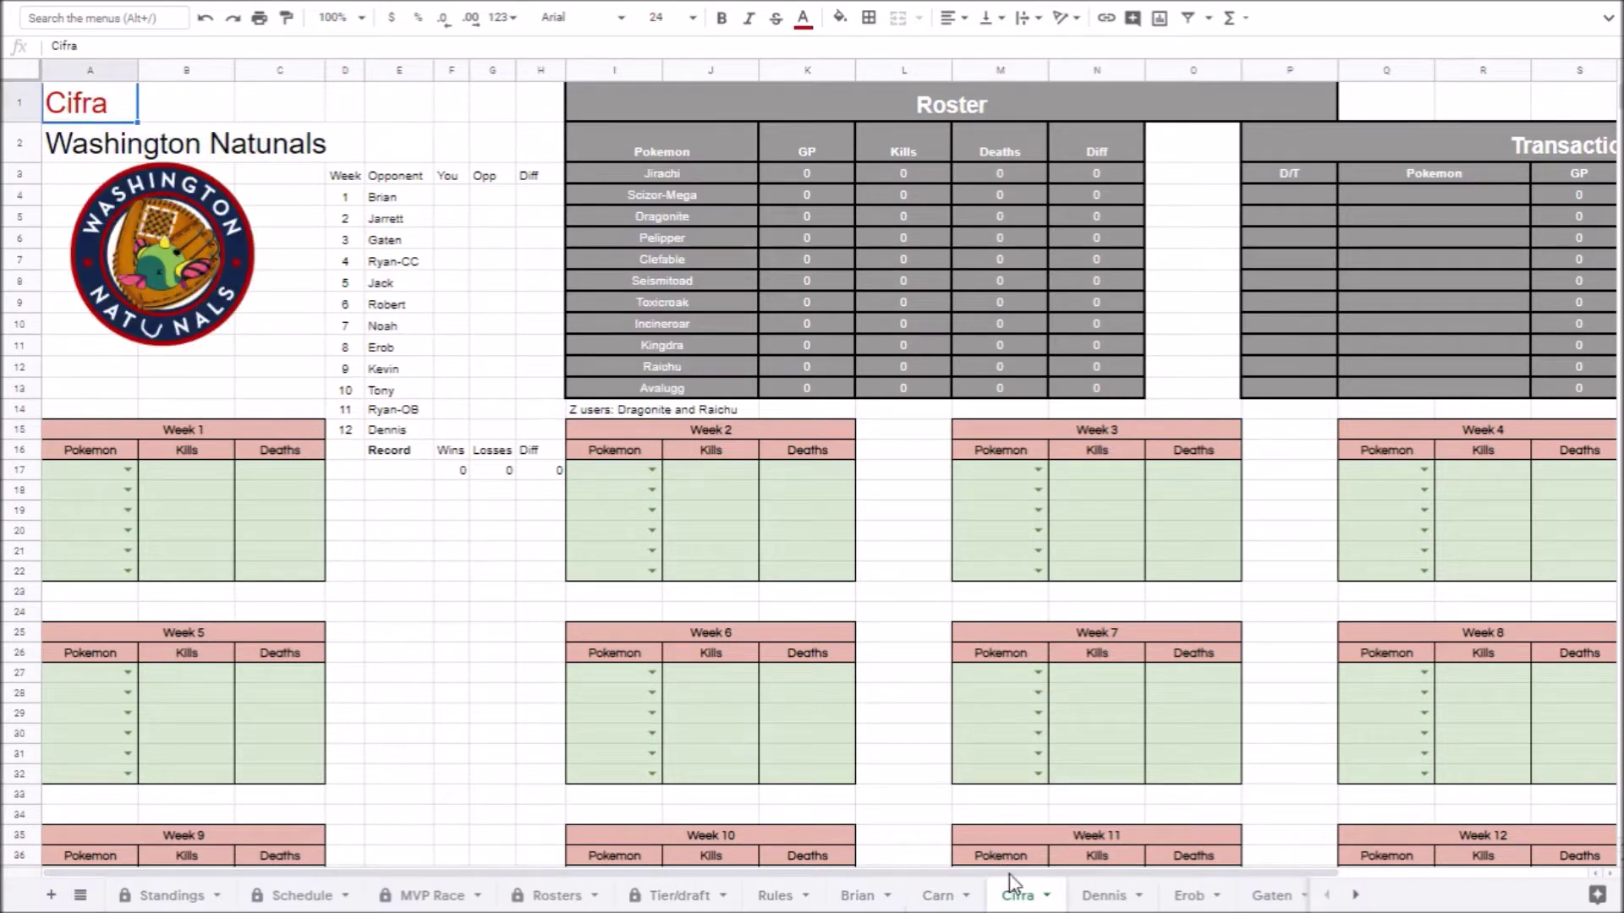
left_click(916, 453)
left_click(1092, 411)
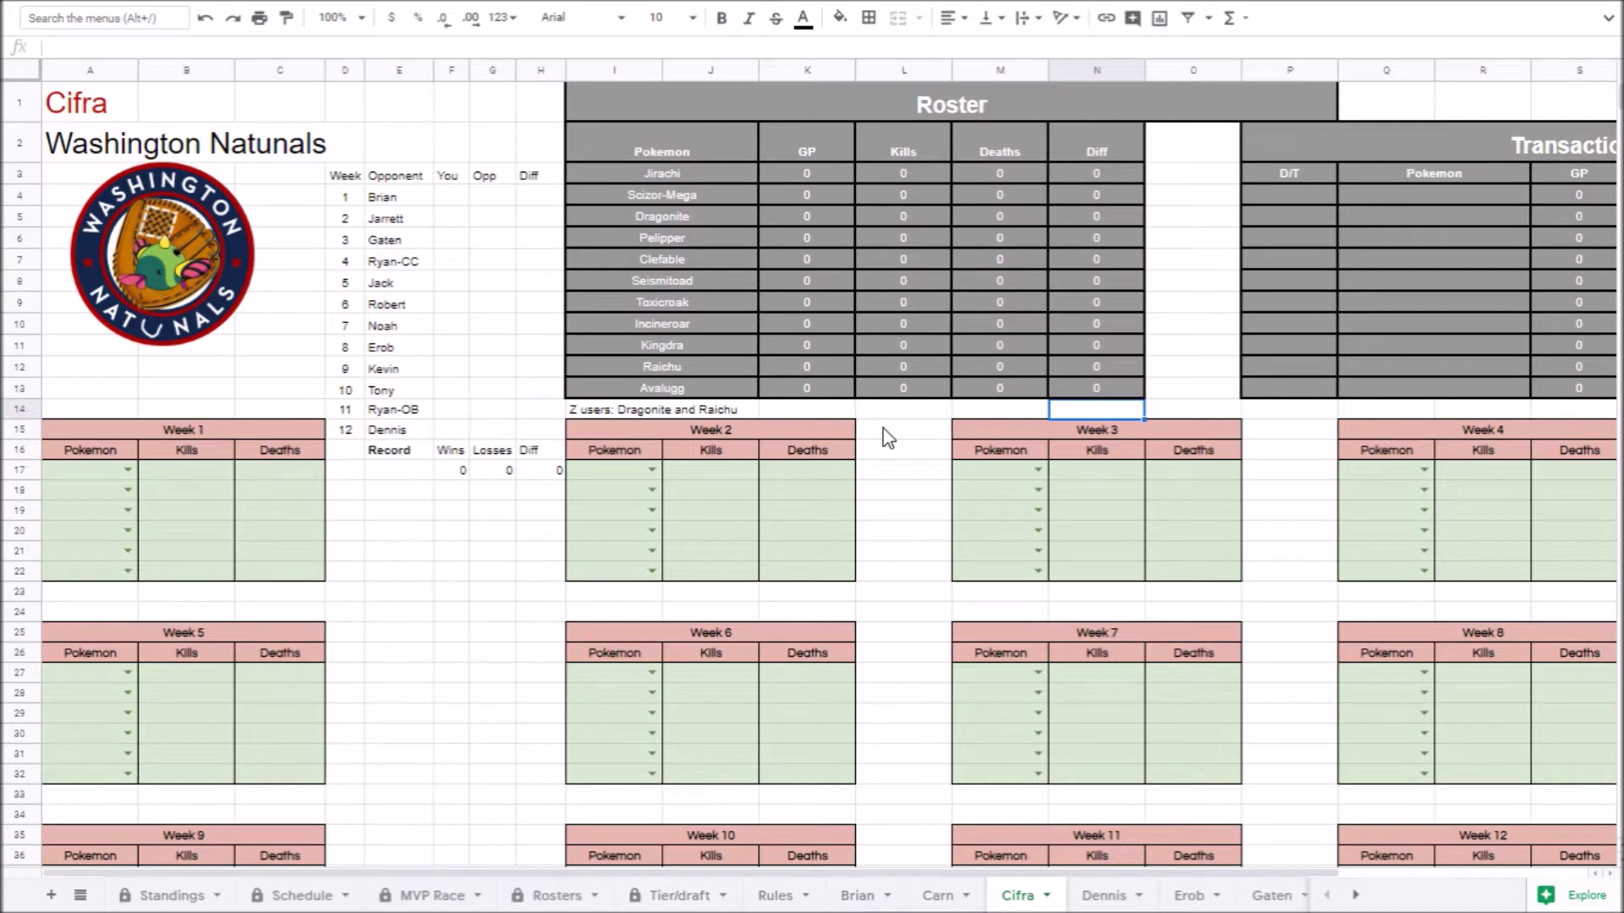
- Review the Wisconsin Whimsicotts team sheet, followed by the Uncle P's sheet with its roster and week 10 matchup
left_click(1100, 898)
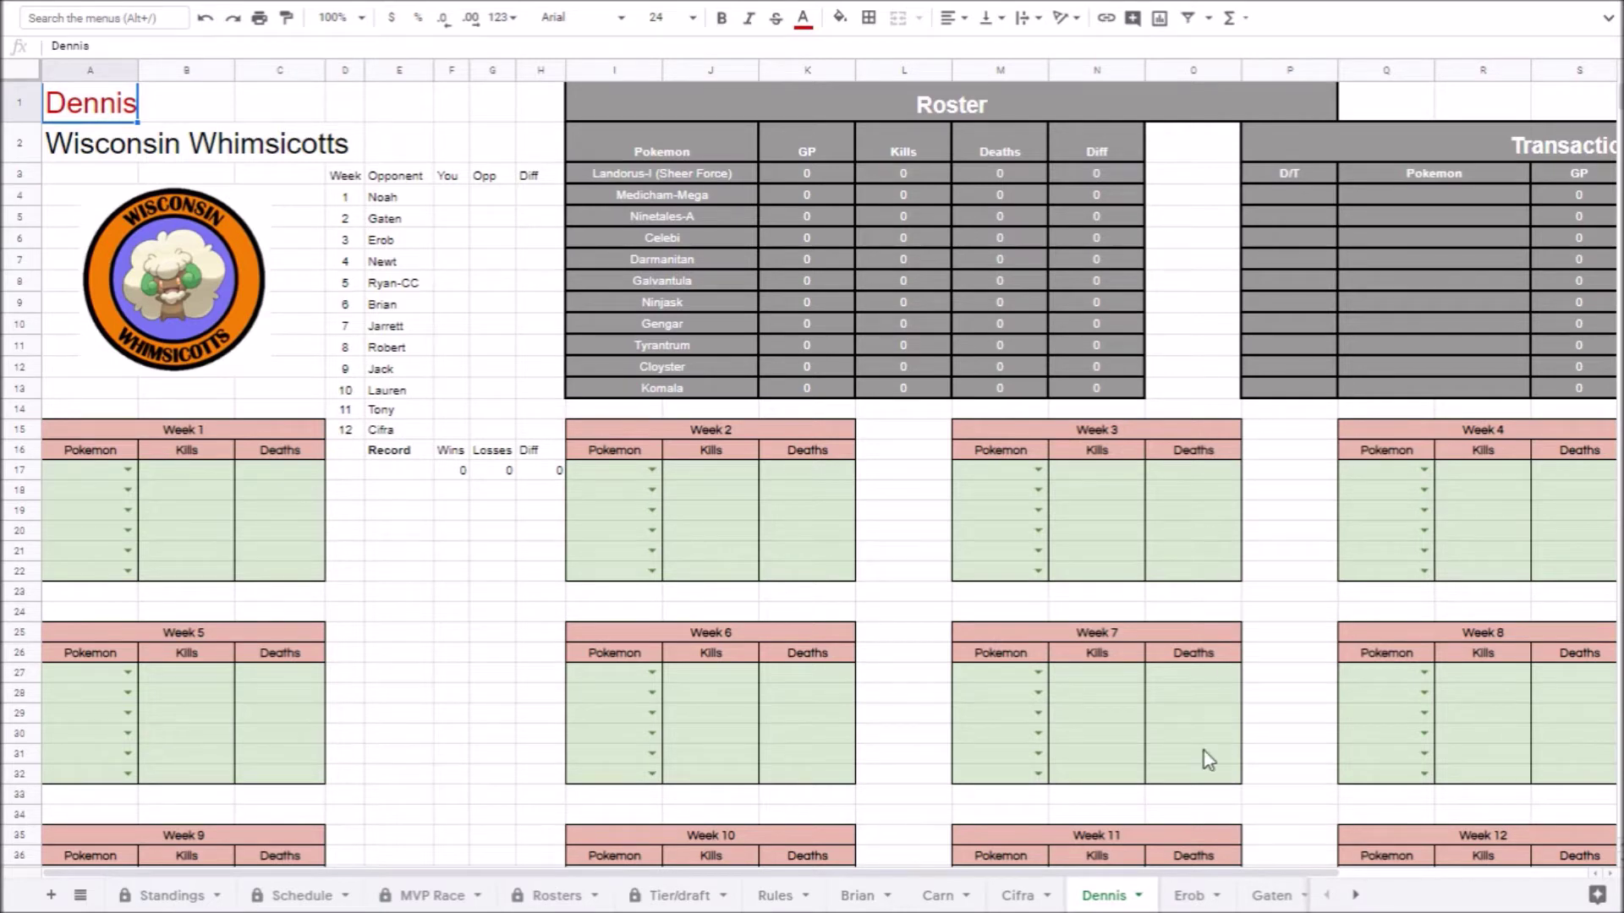
left_click(1190, 896)
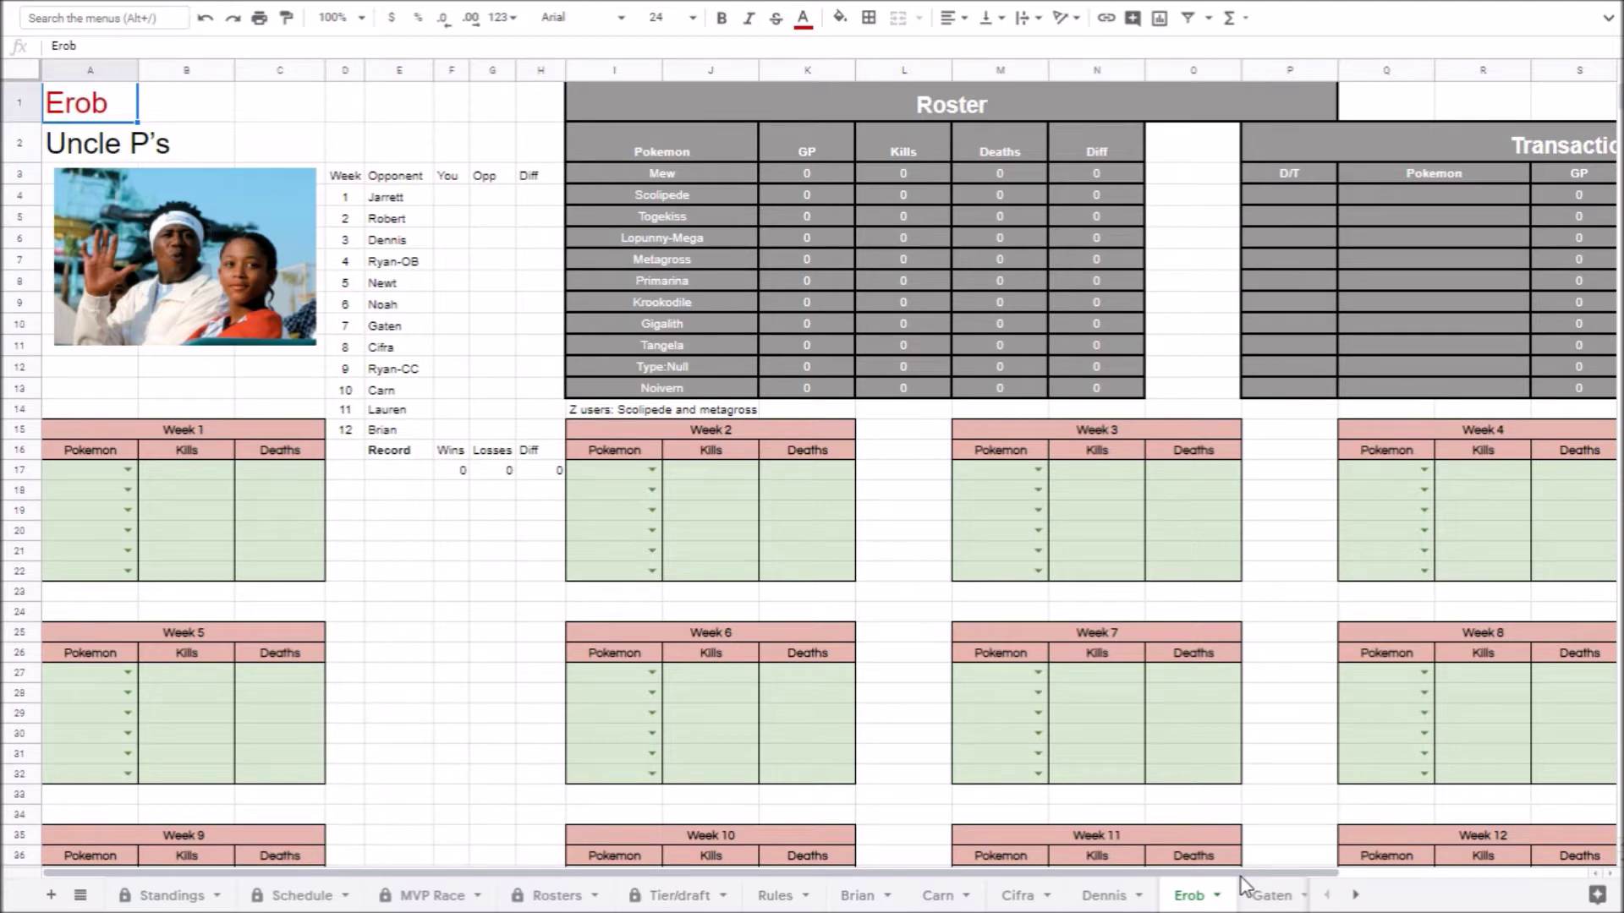
left_click_drag(347, 389, 546, 390)
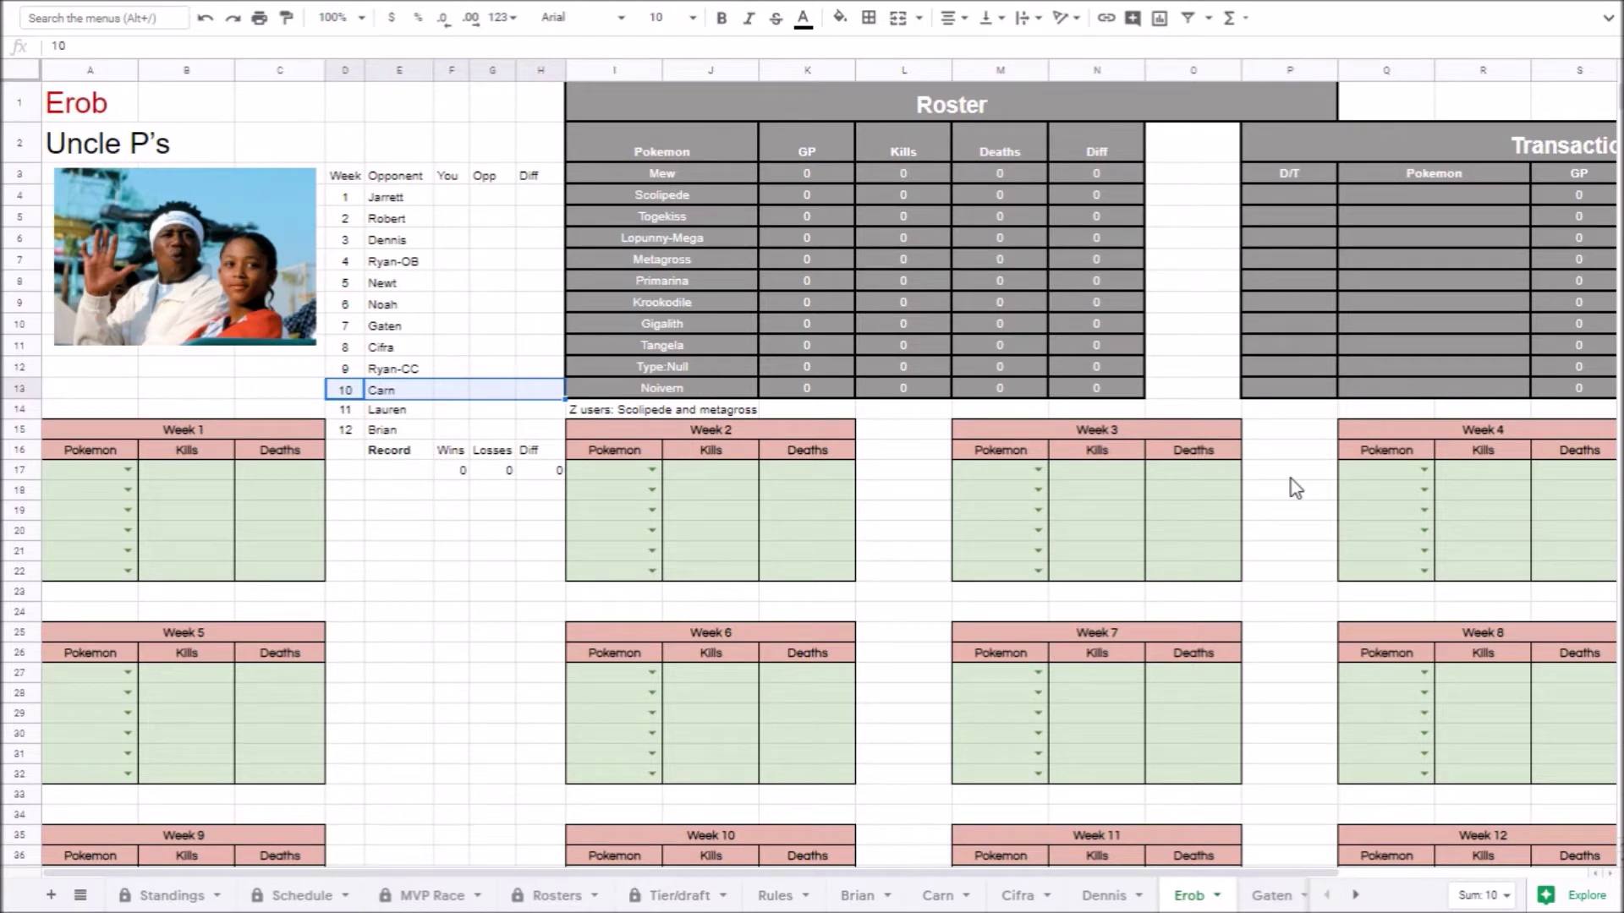
left_click(1296, 433)
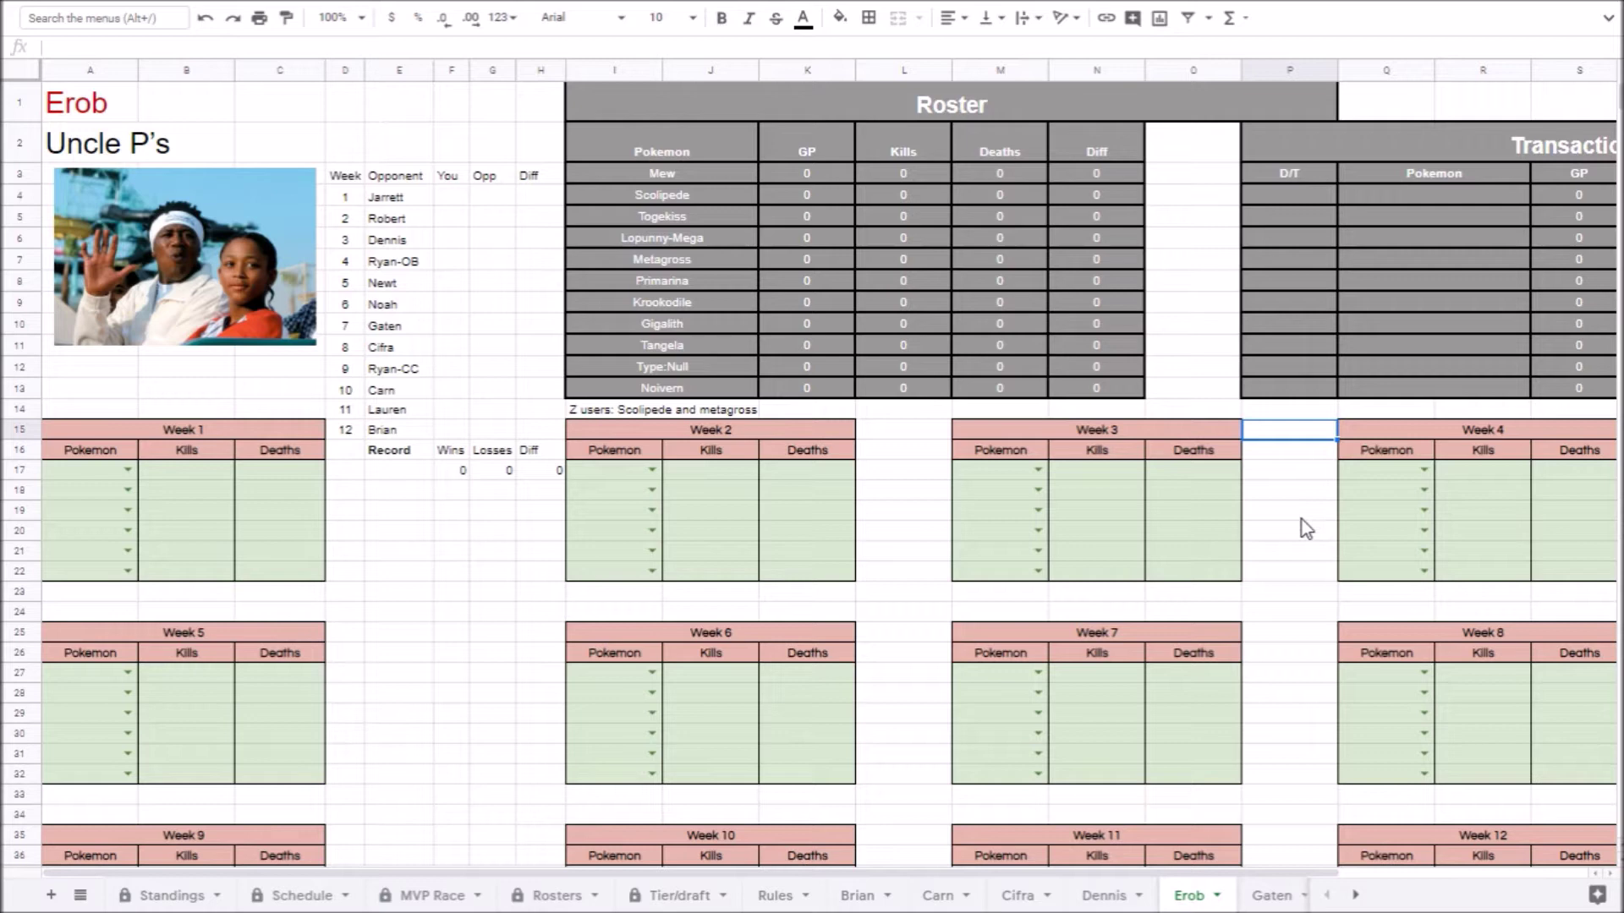
- Review the Green Bay Slakings team sheet and go on to the Toronto Staraptors sheet
left_click(1271, 896)
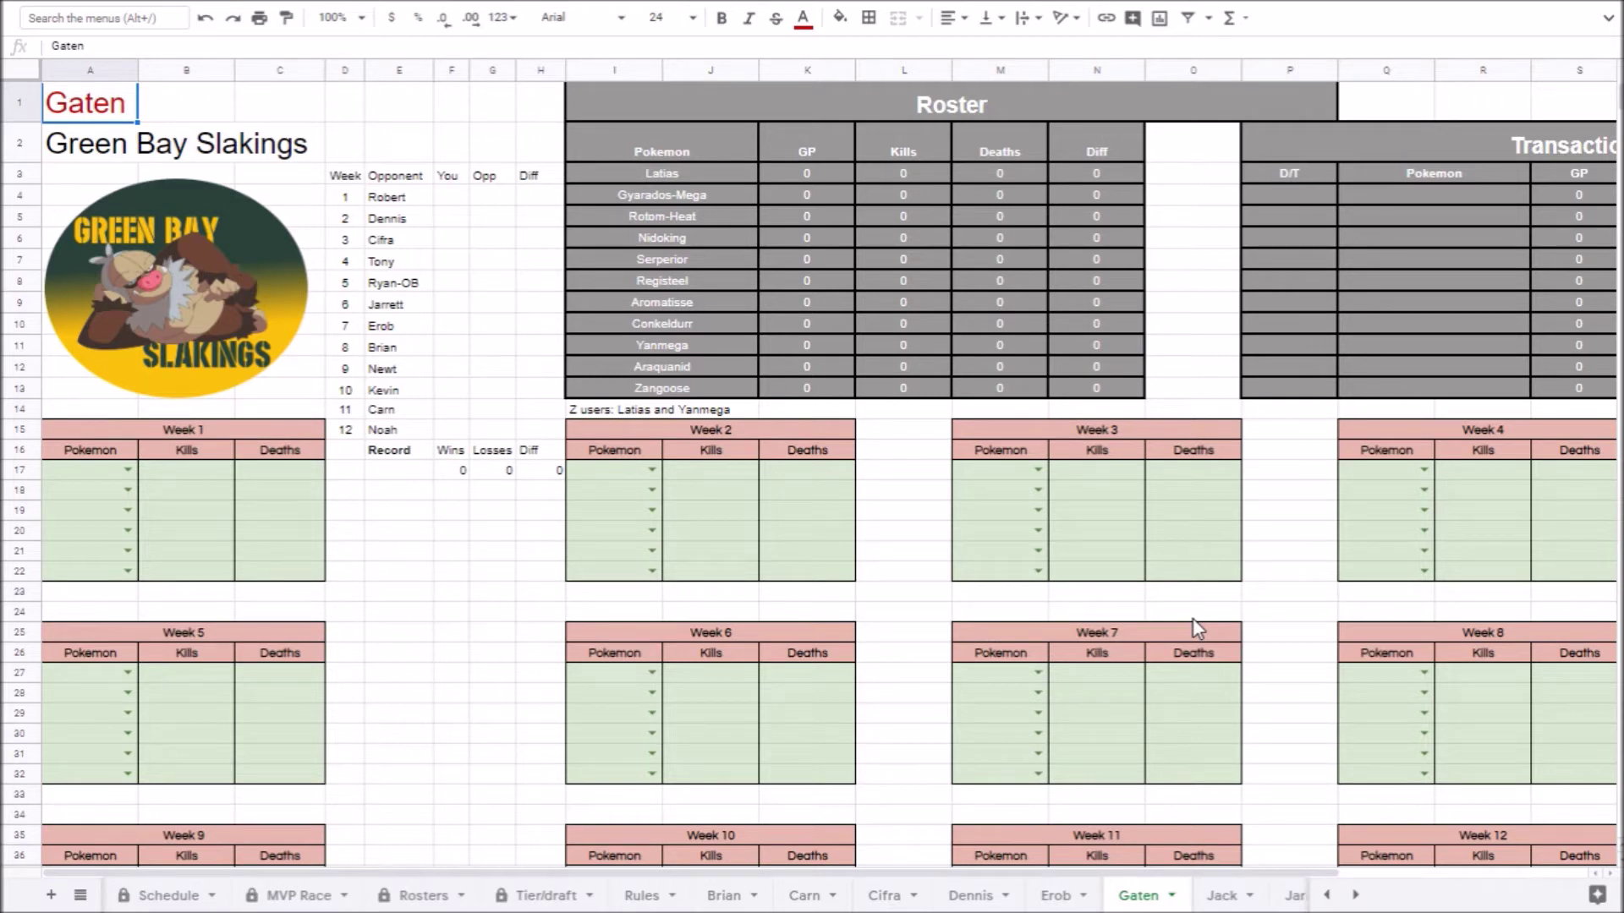
left_click(1220, 897)
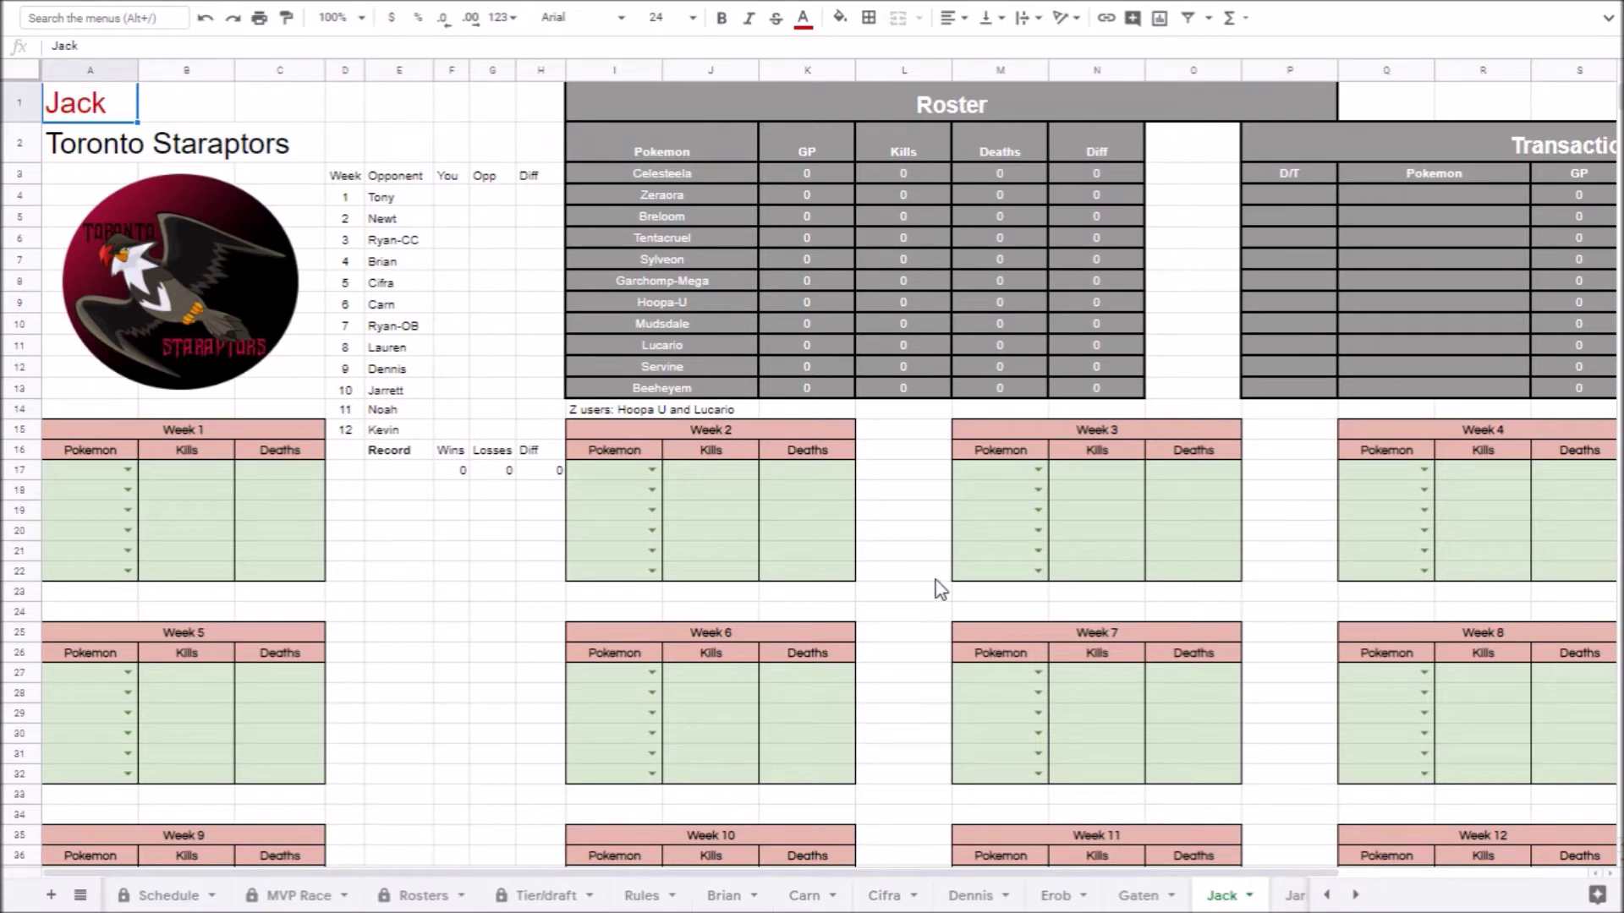
left_click(930, 616)
left_click(1109, 596)
left_click(1275, 576)
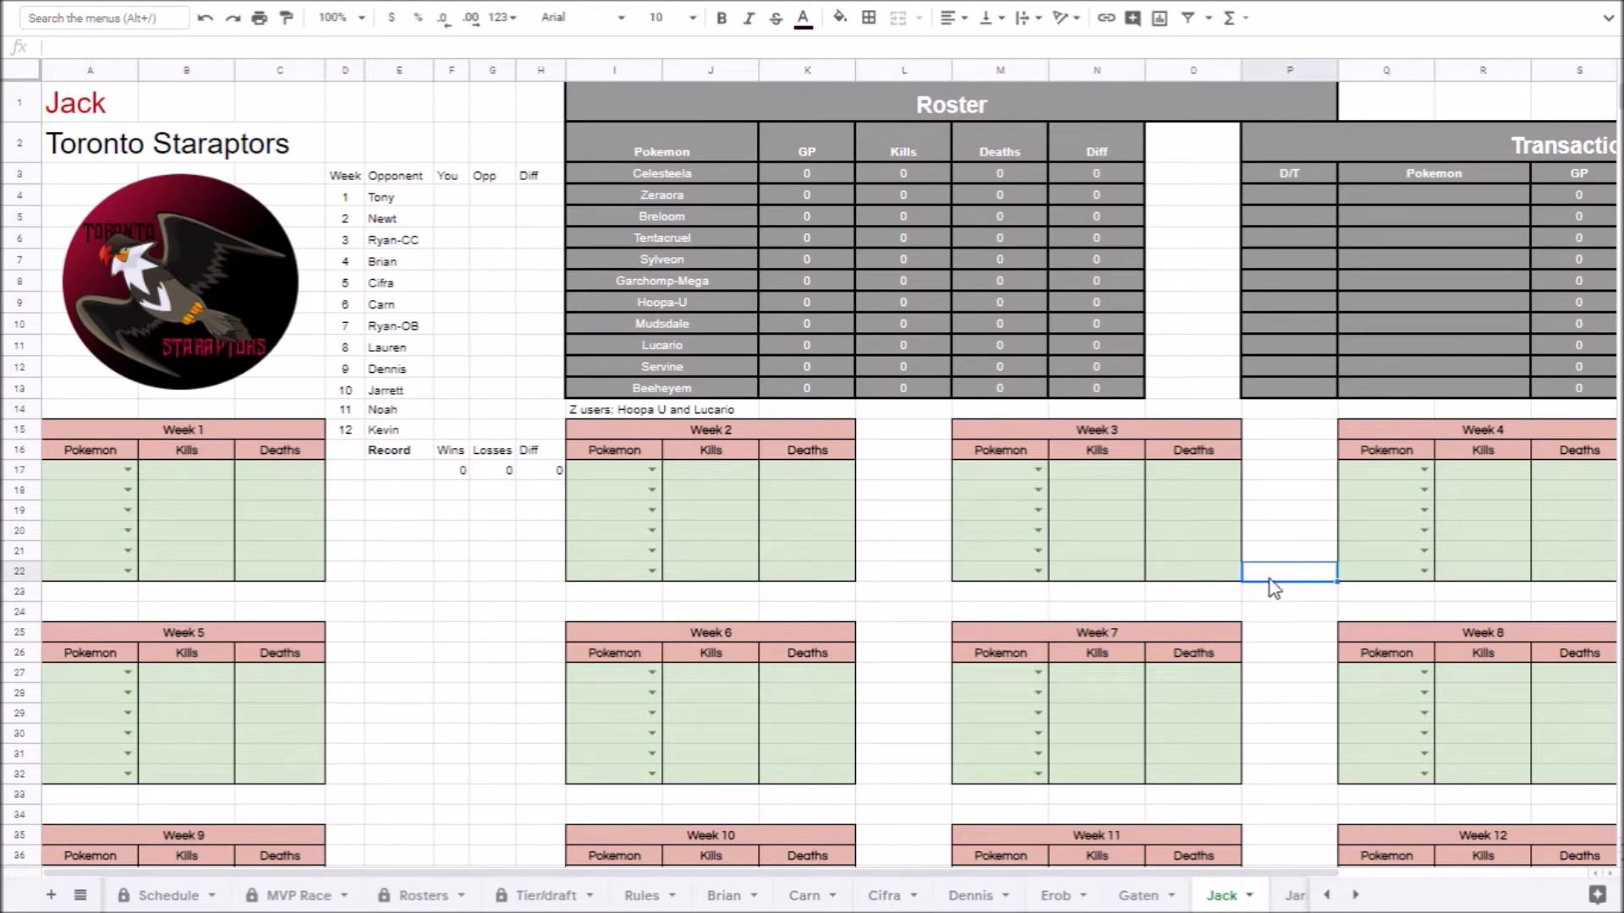
left_click(1215, 611)
left_click(1281, 647)
left_click(1381, 623)
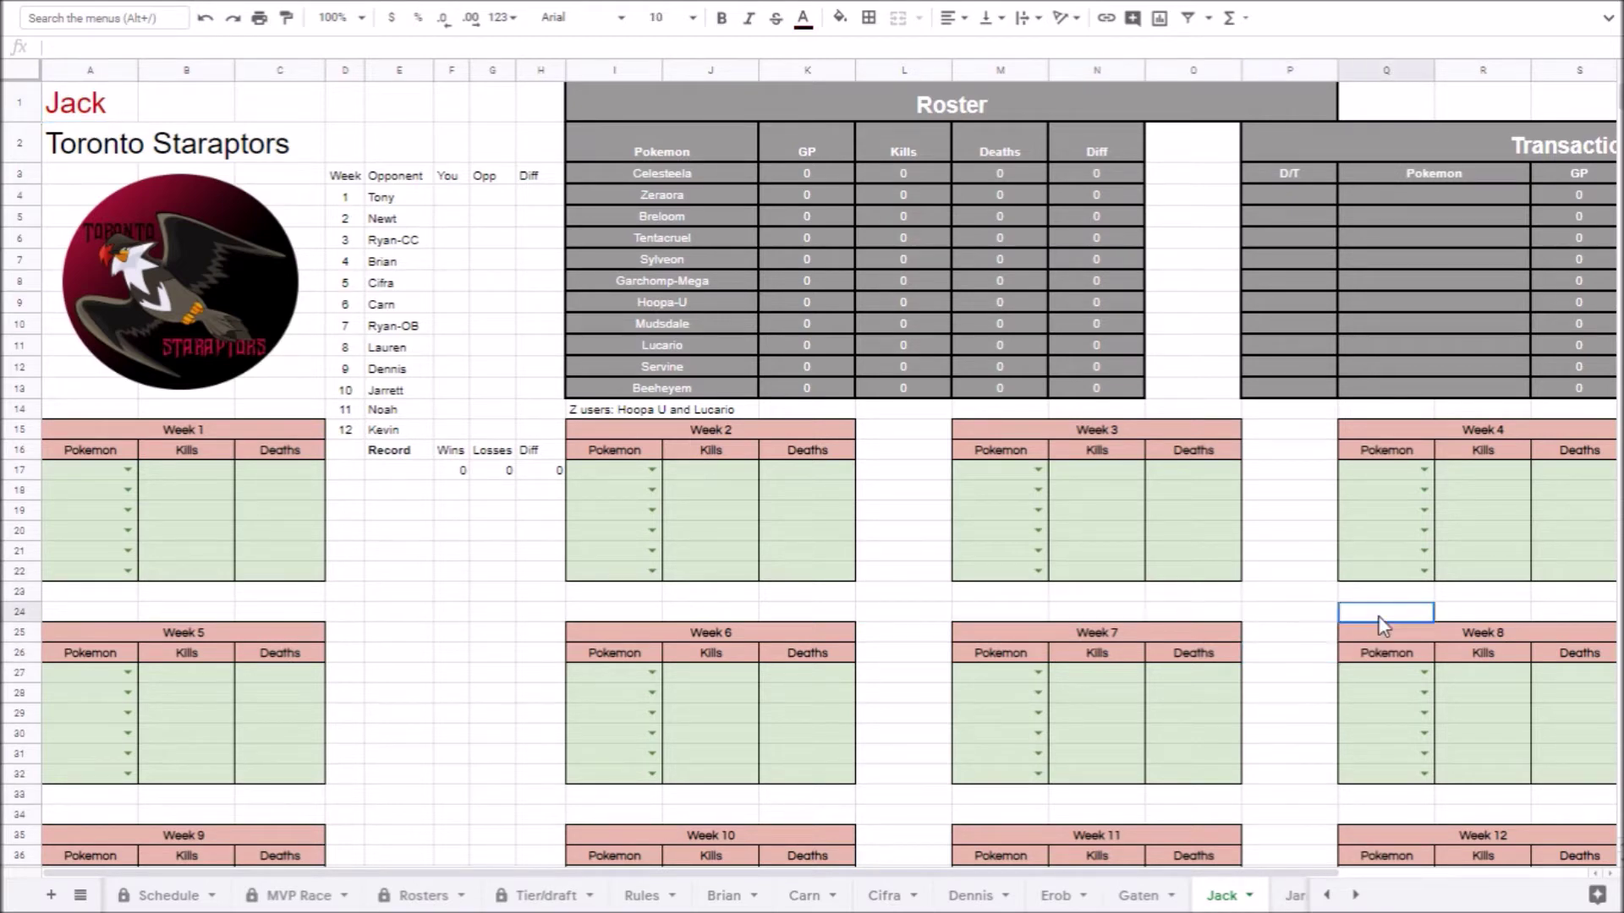
left_click(1184, 593)
left_click(1025, 612)
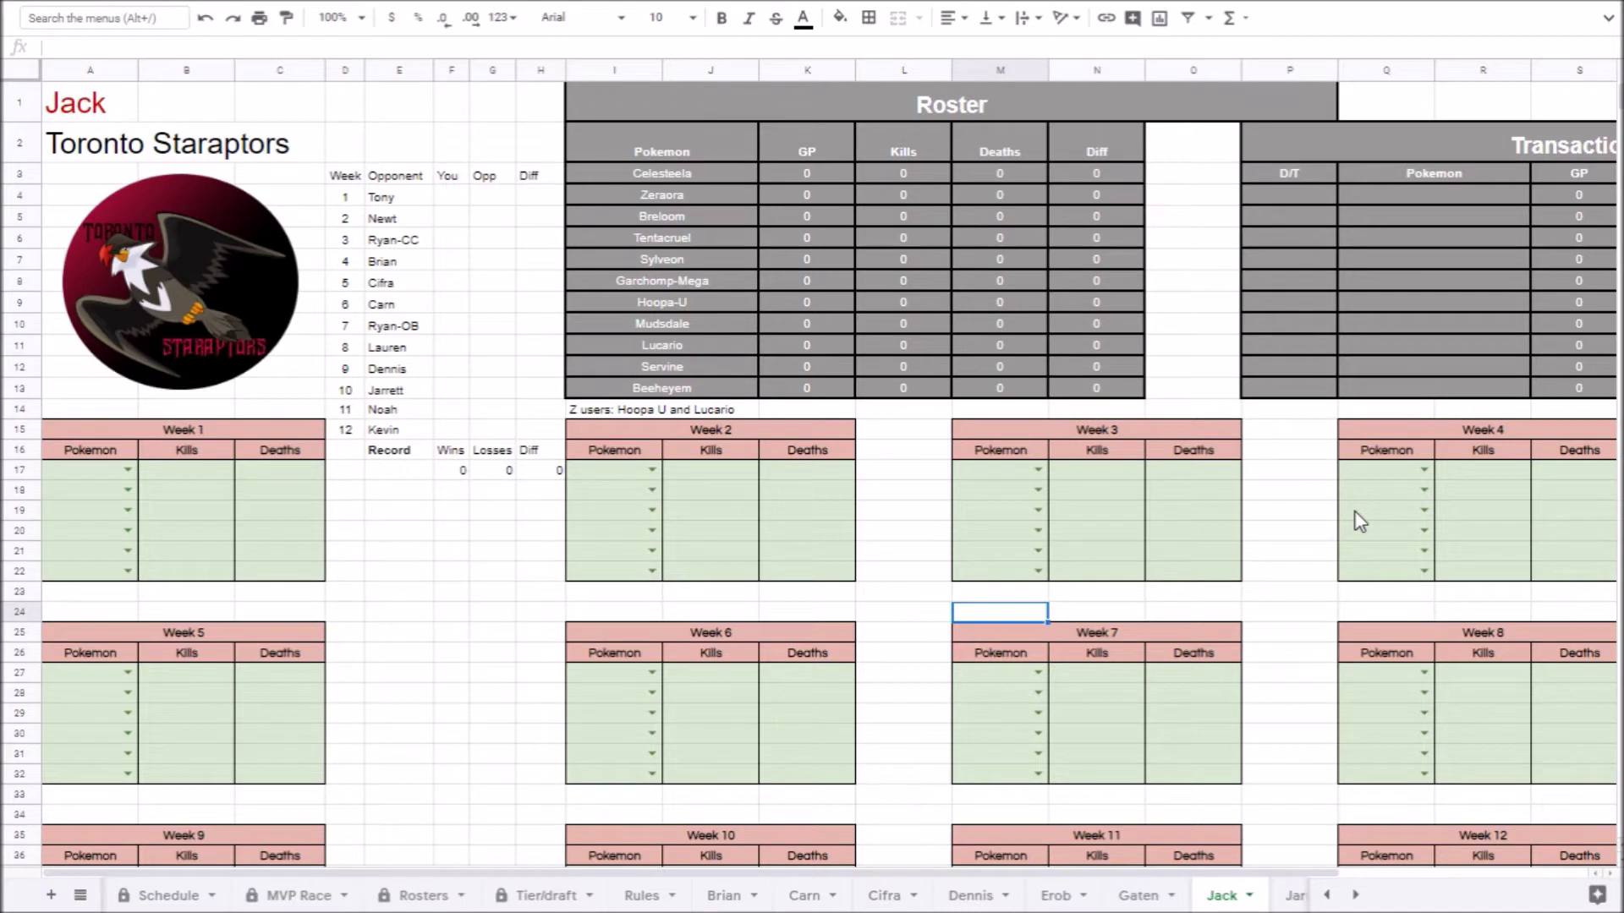
- Review the Mewventus team sheet, followed by the Brooklyn Bayleefs sheet and its roster
left_click(1294, 896)
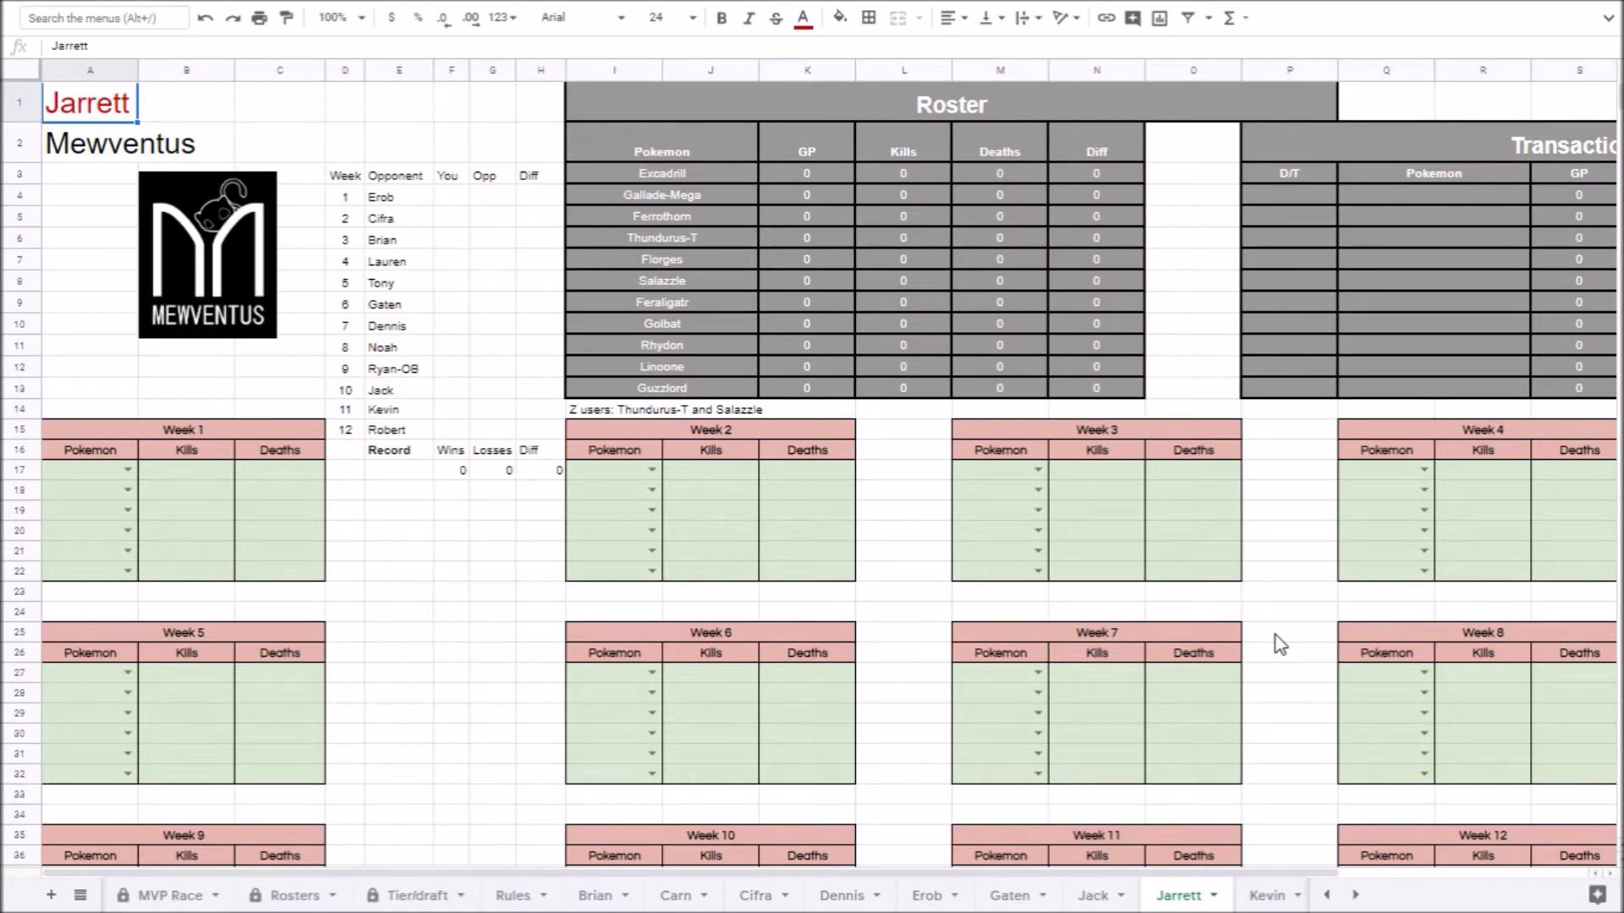
left_click(1264, 897)
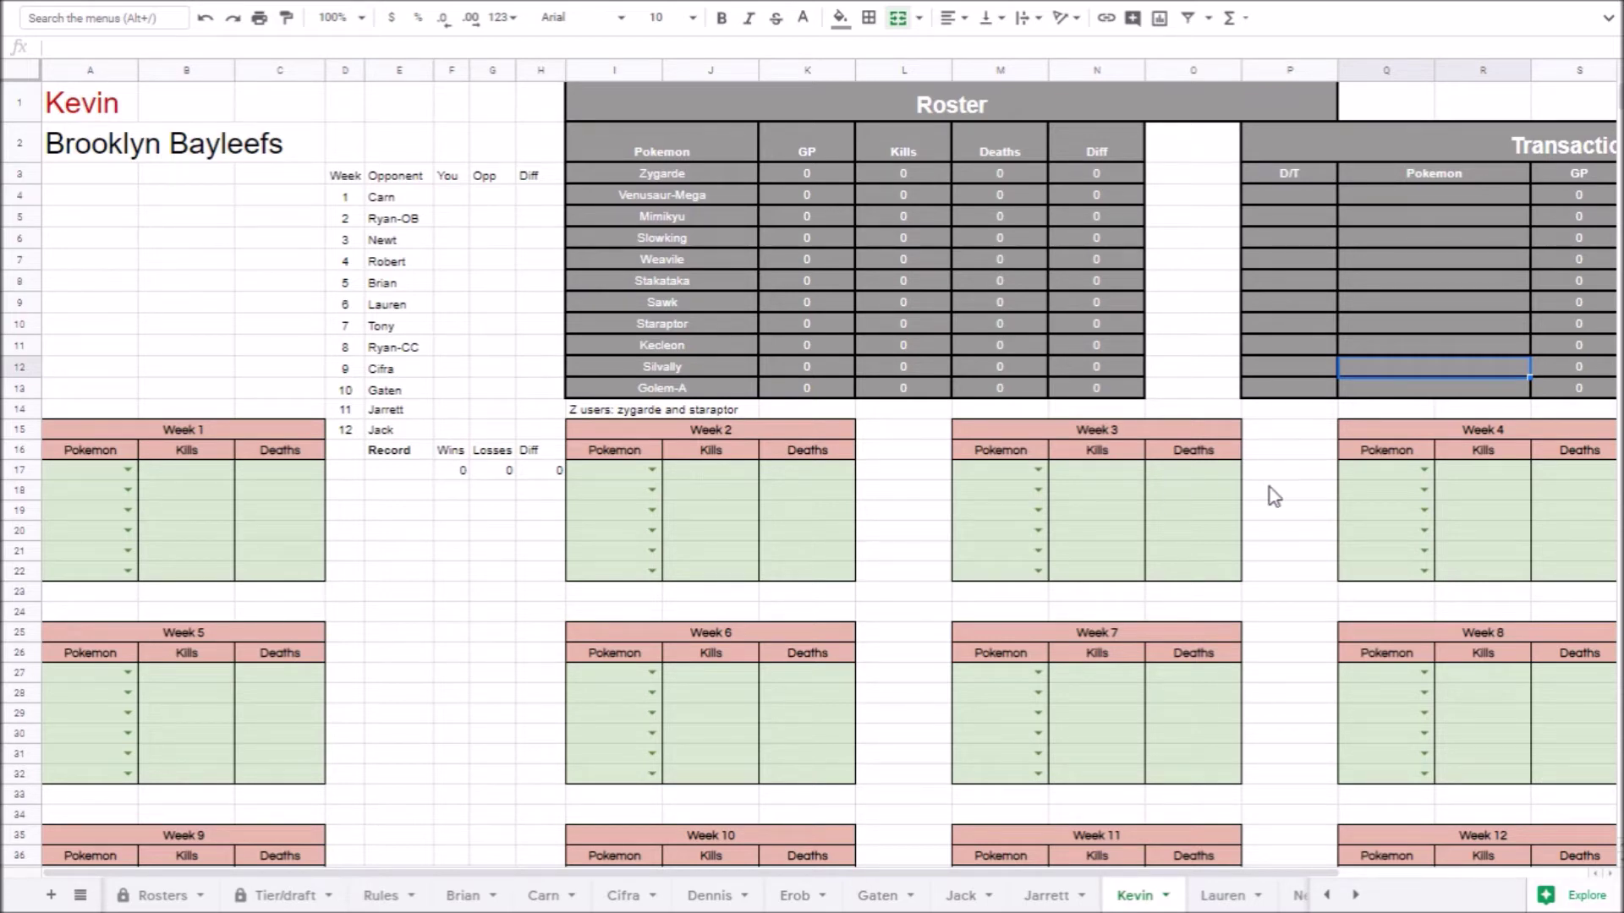
left_click(1320, 453)
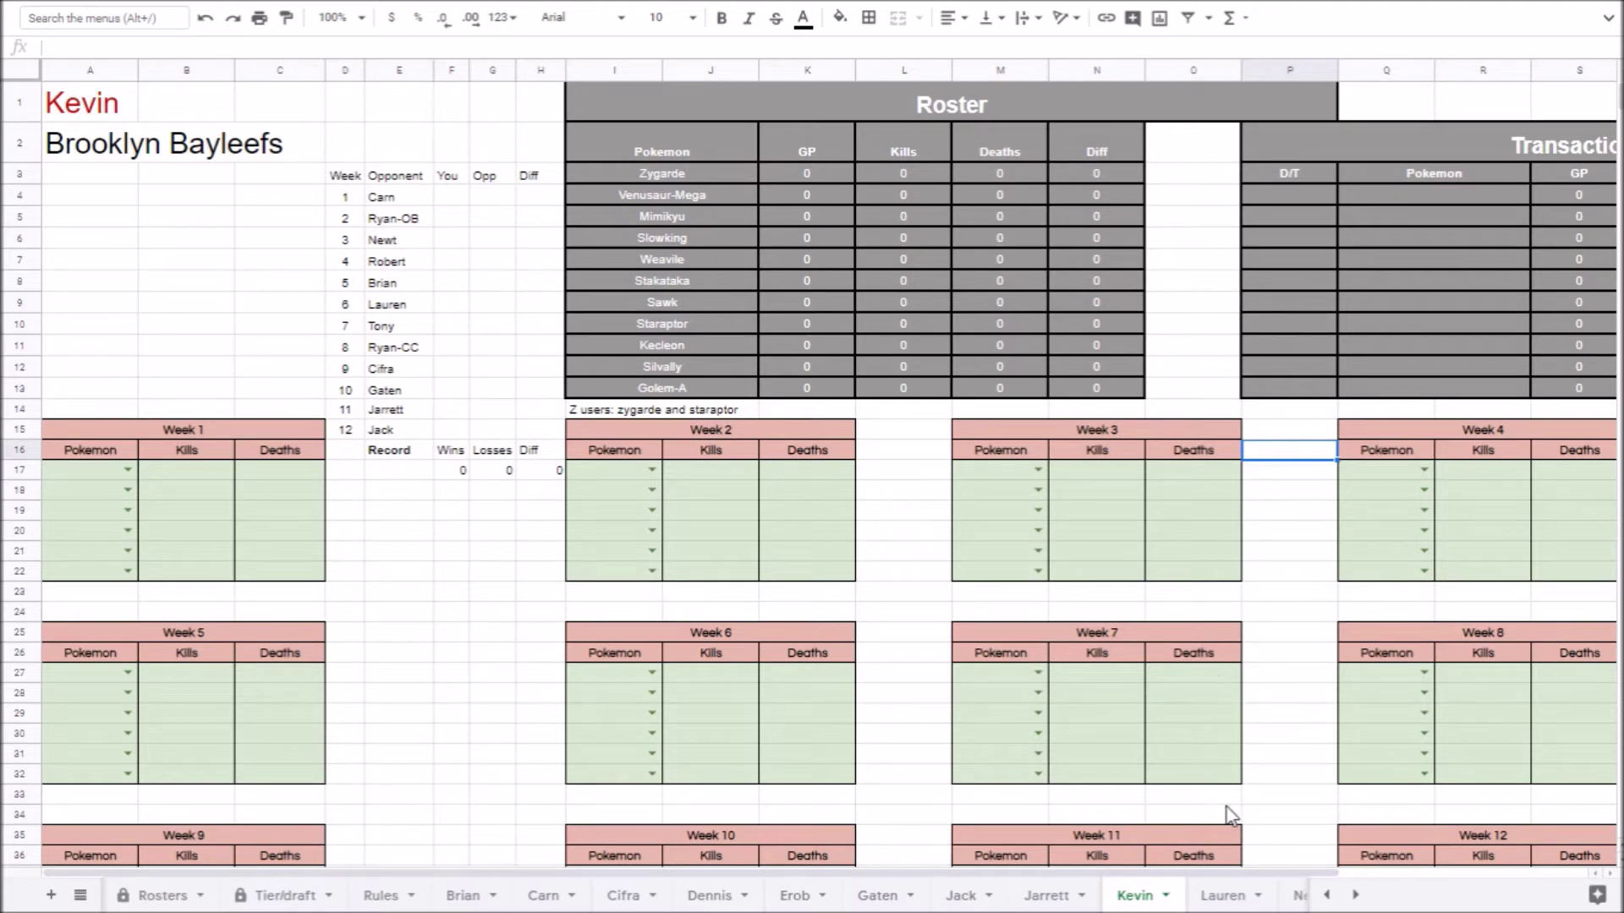
- Open the Rothberg Reuniclus team sheet and go through its roster one Pokemon at a time, from Buzzwole to Liepard
left_click(1226, 897)
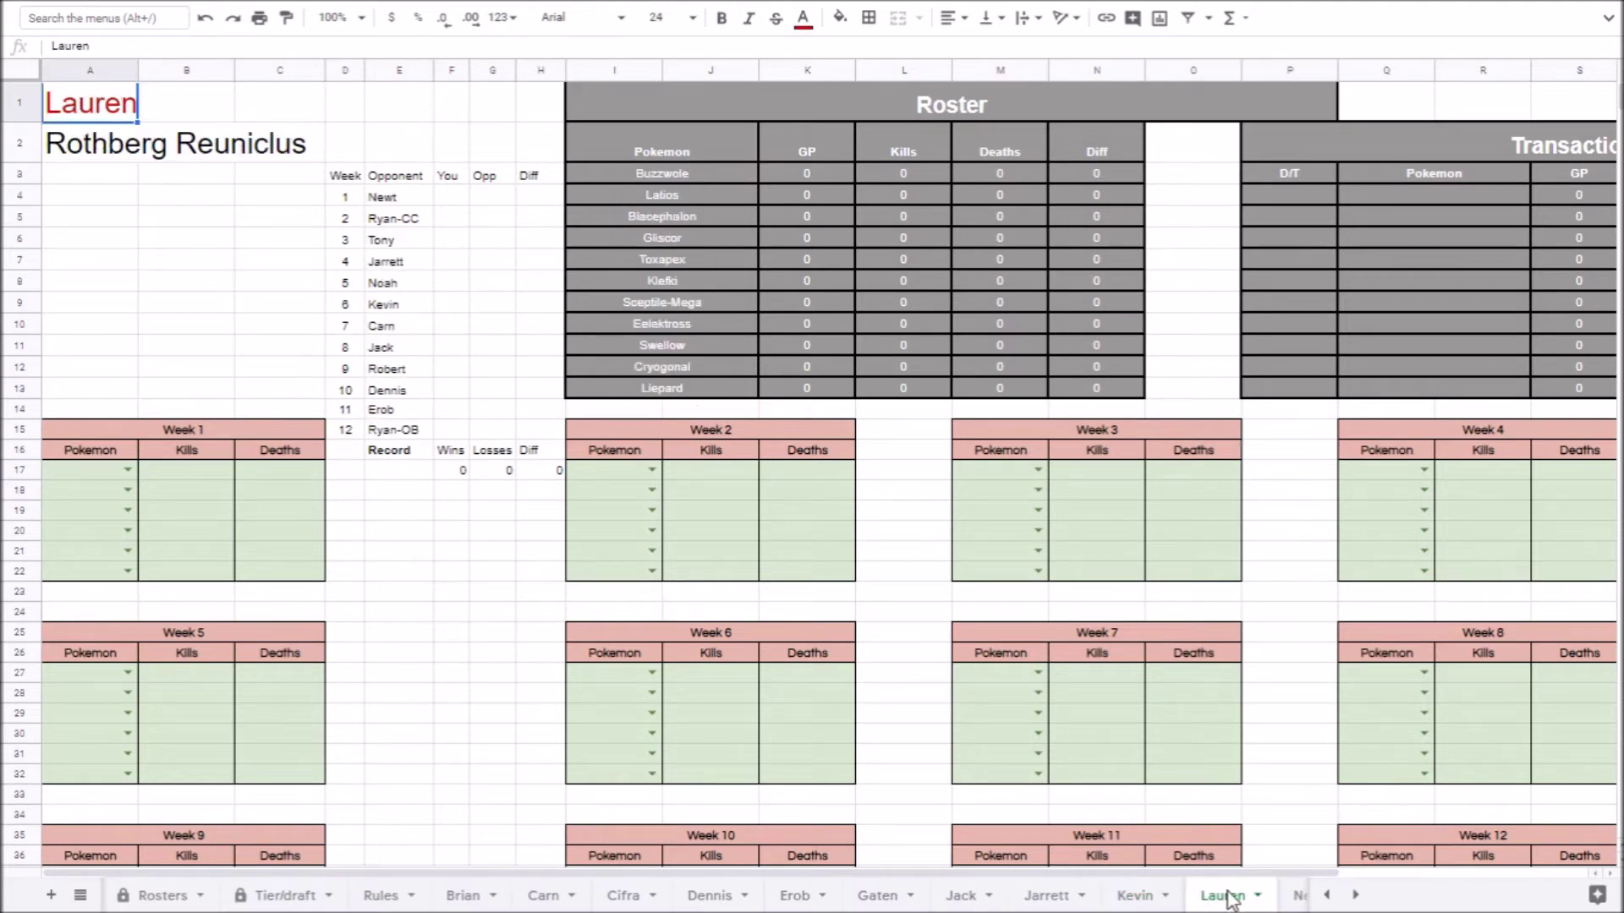
left_click(622, 169)
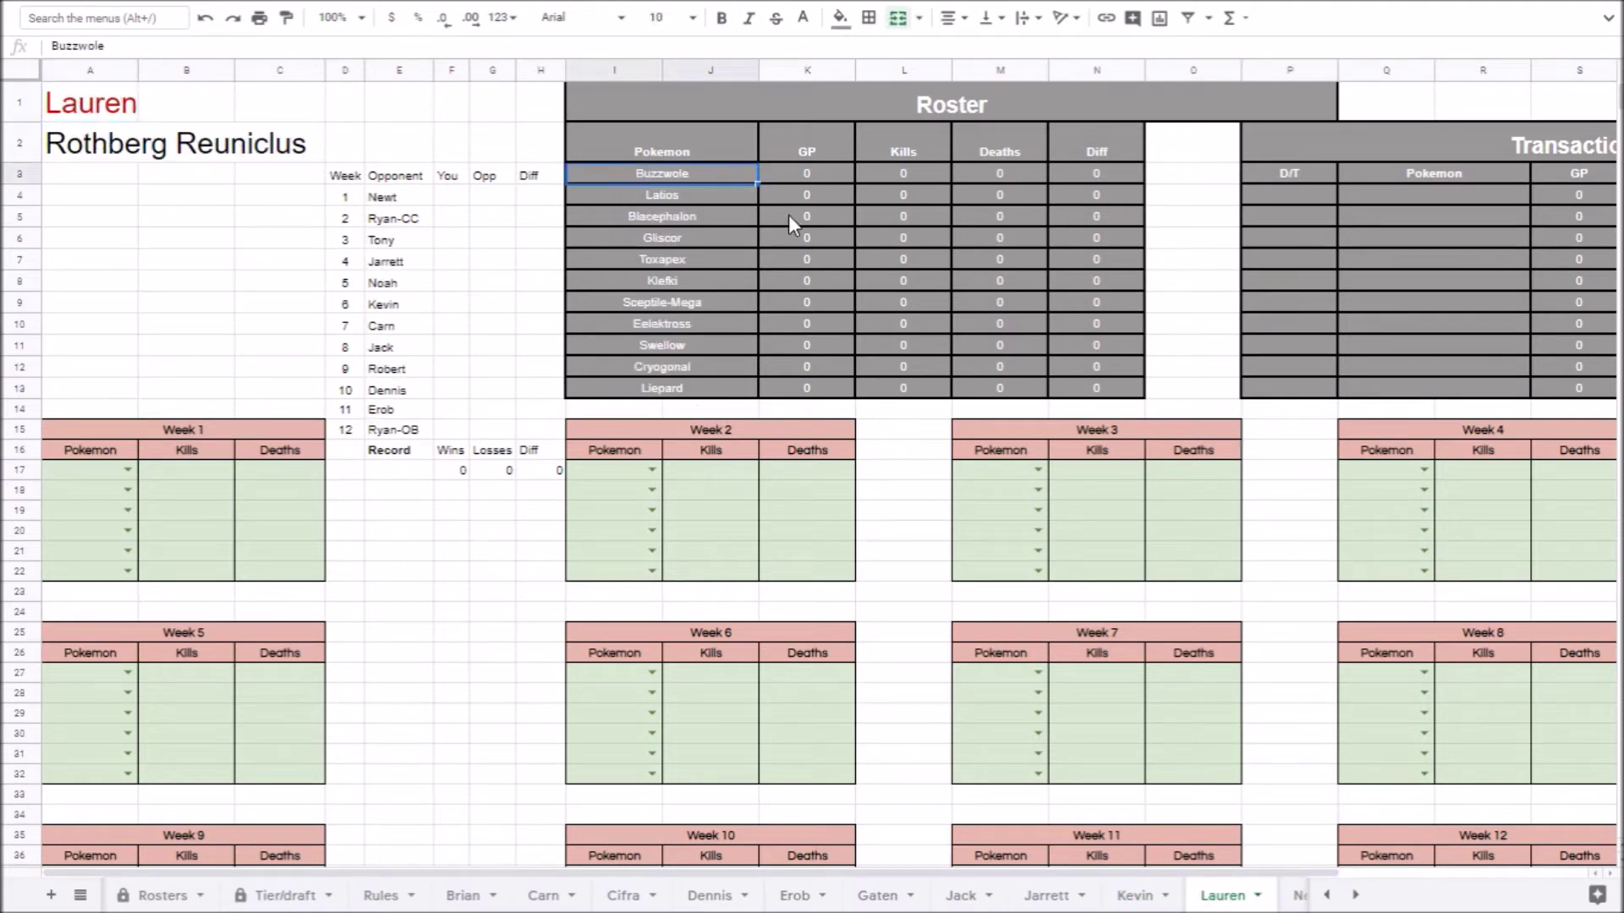
left_click(682, 196)
left_click(682, 216)
left_click(702, 236)
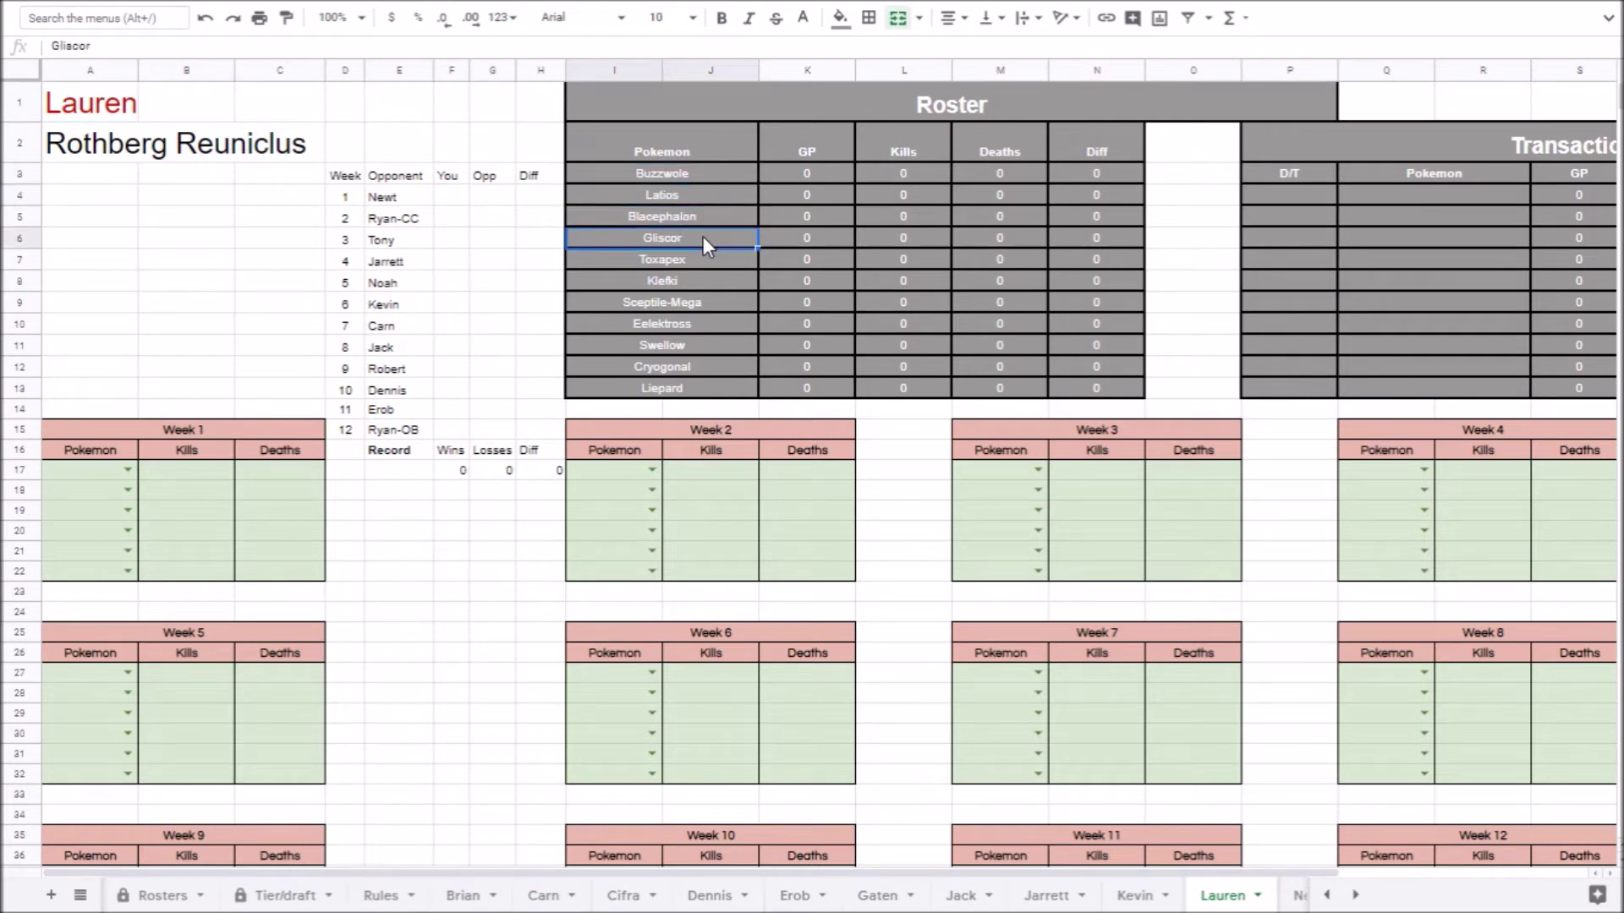
left_click(707, 265)
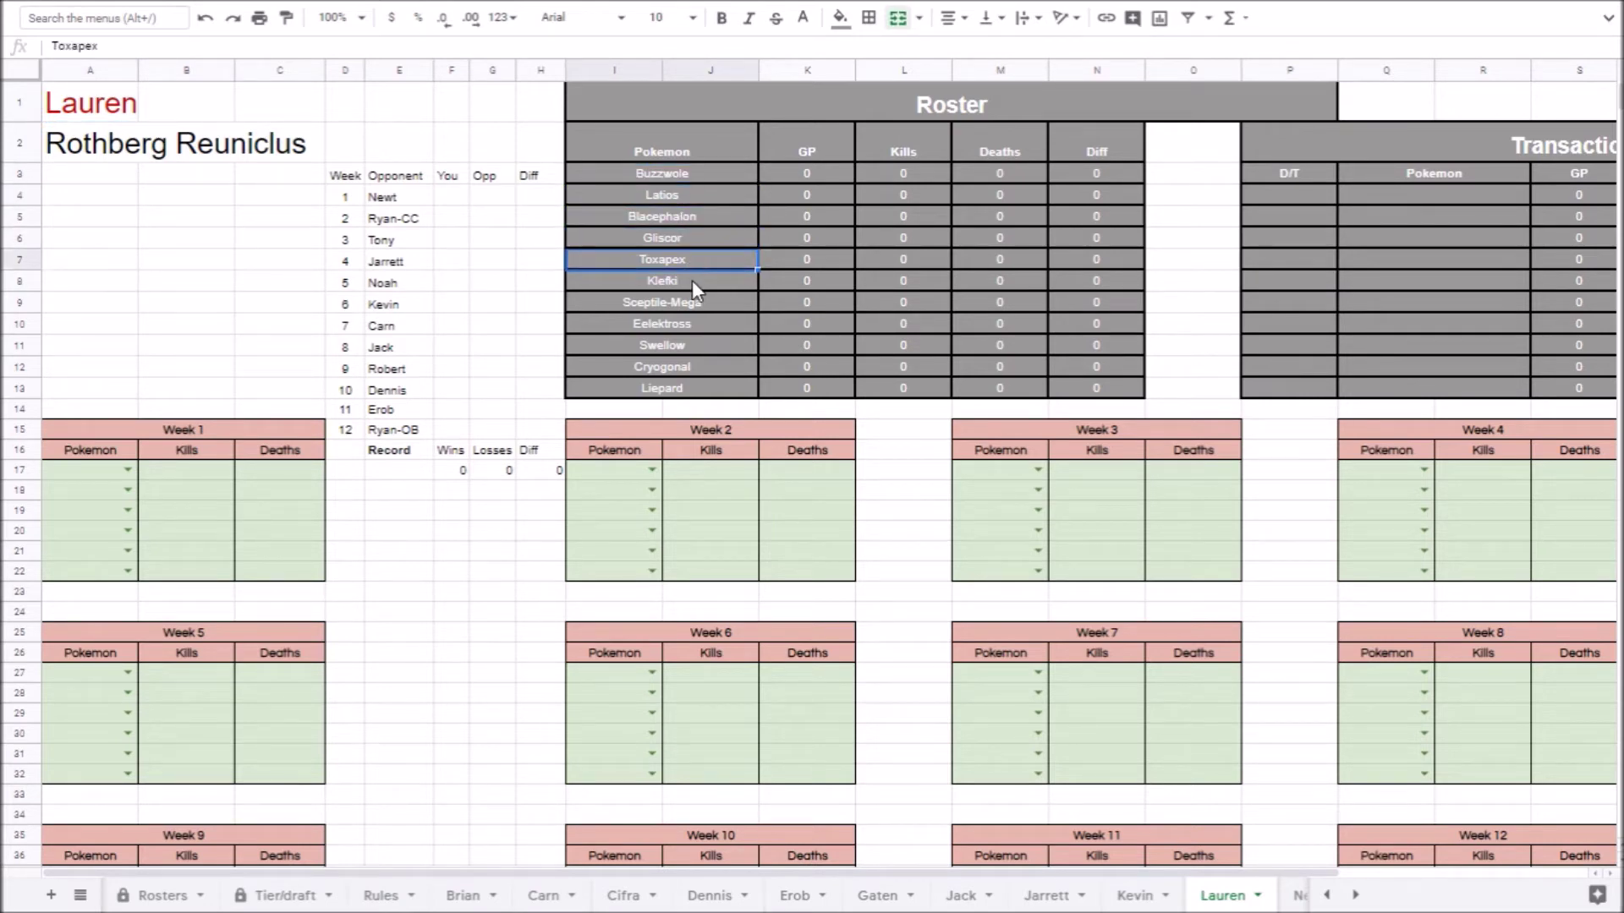
left_click(692, 281)
left_click(710, 306)
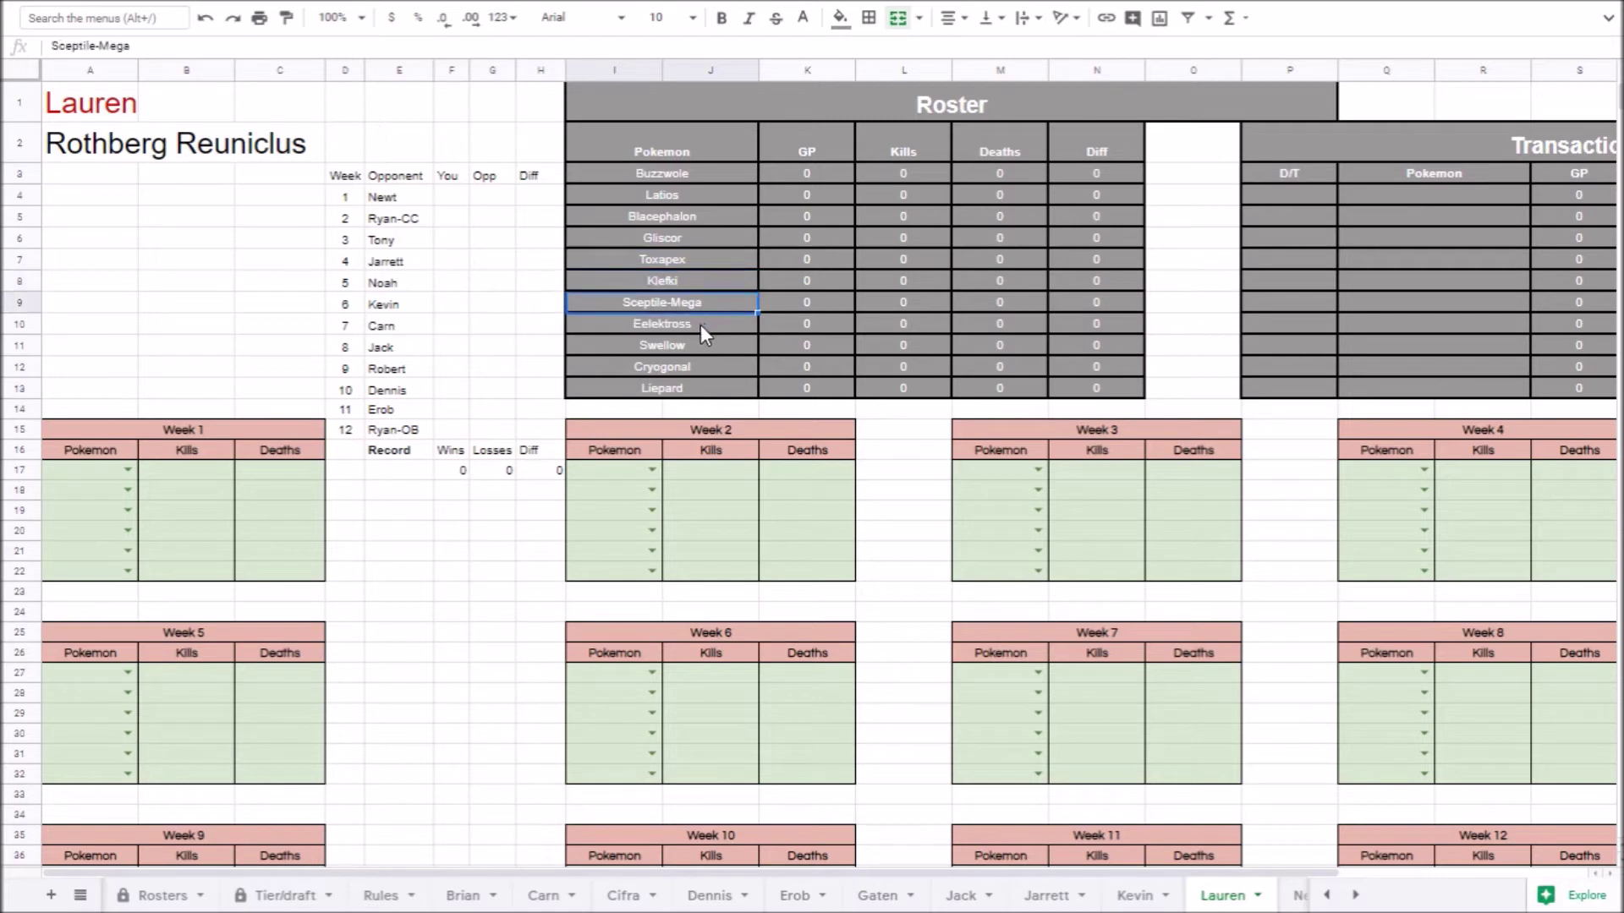
left_click(700, 324)
left_click(701, 345)
left_click(692, 367)
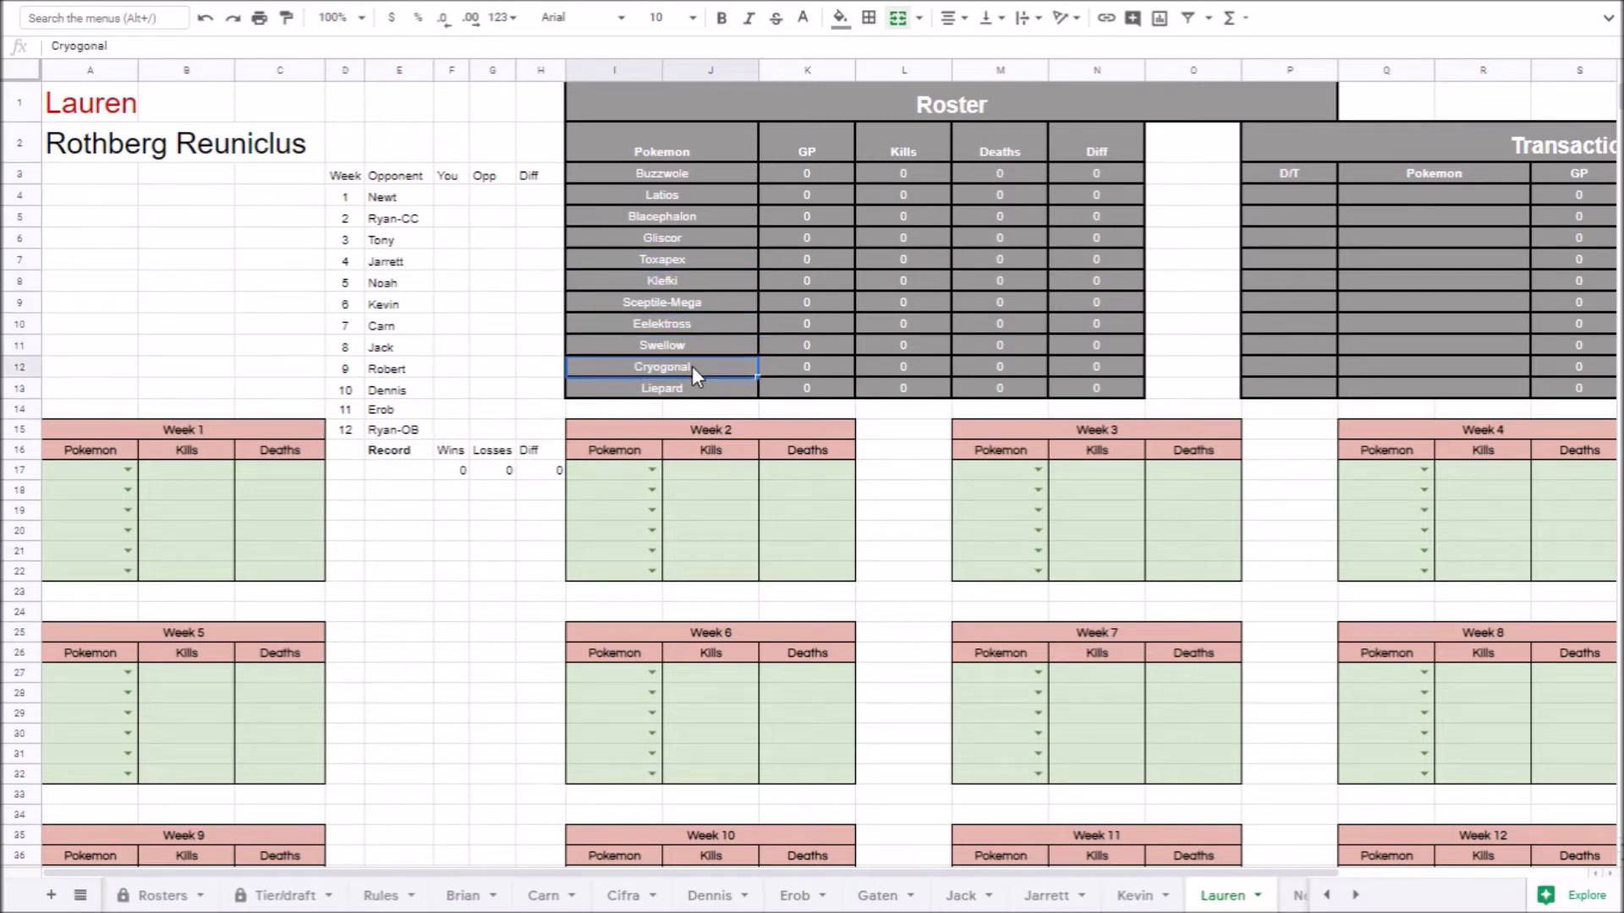
left_click(694, 389)
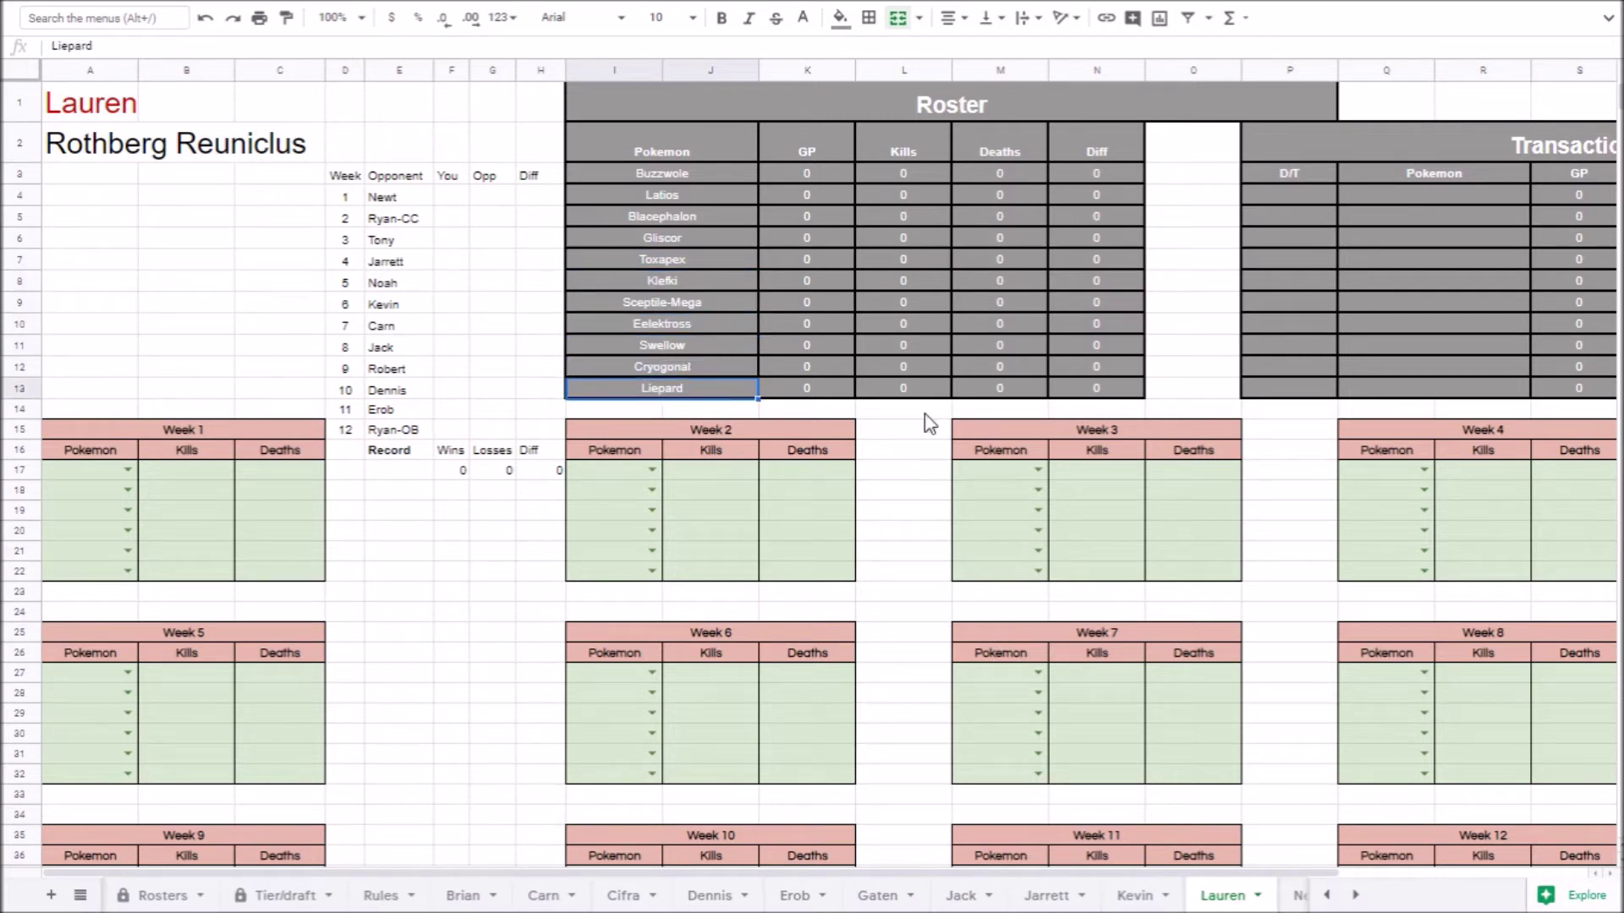
left_click(1284, 411)
left_click(1275, 433)
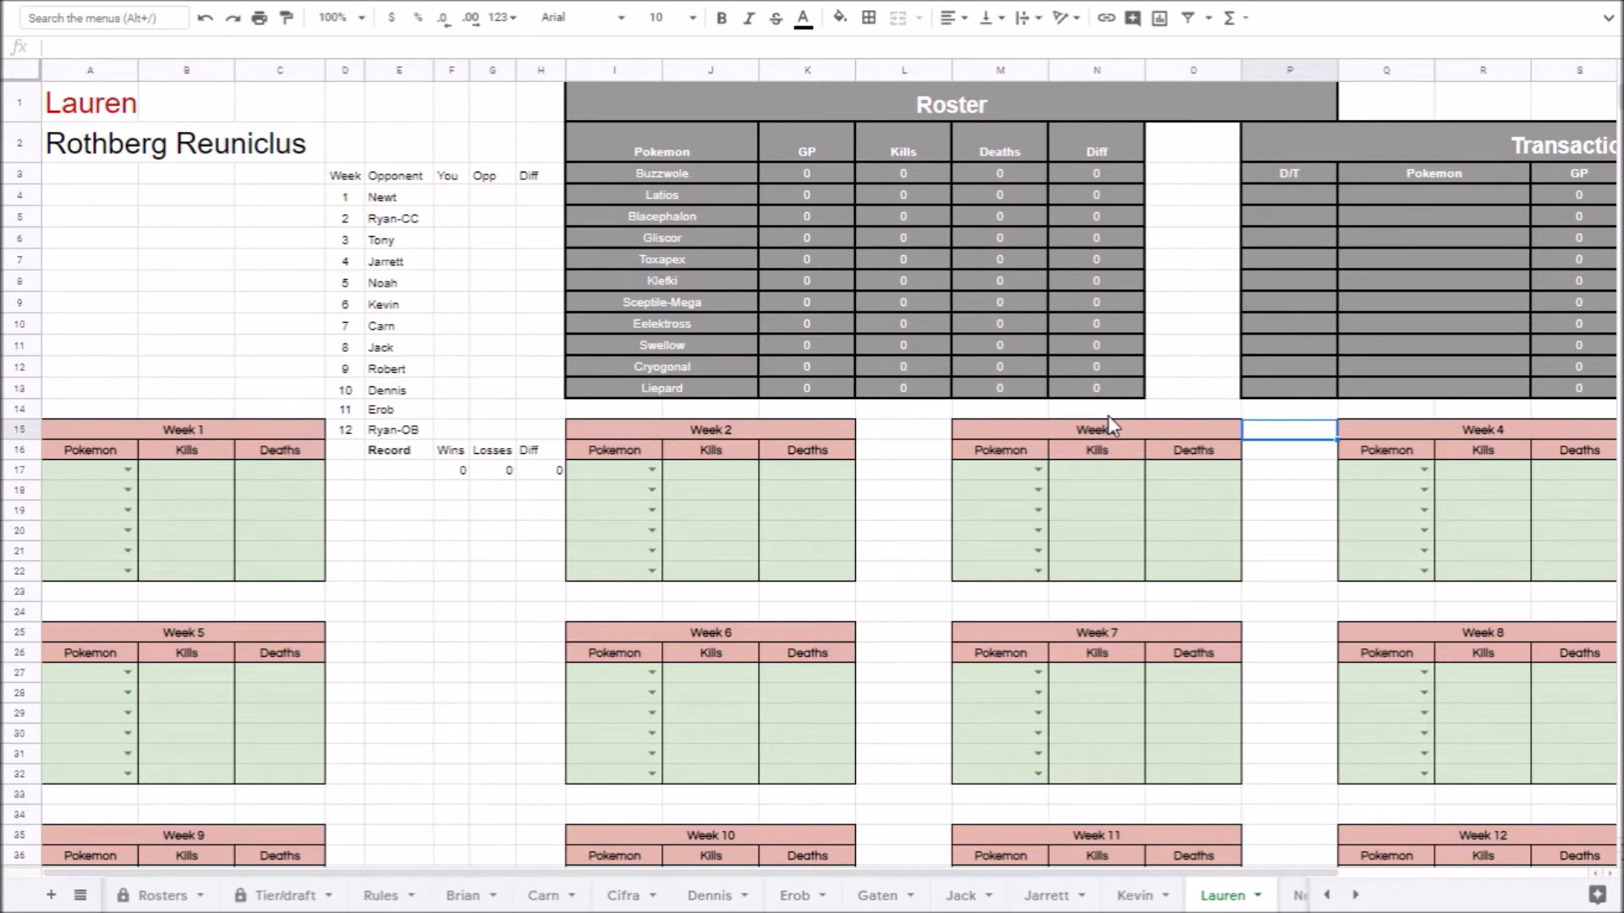
- Open the Huntsville Hydreigons team sheet and review its roster and the Z users listed beneath it
left_click(1296, 896)
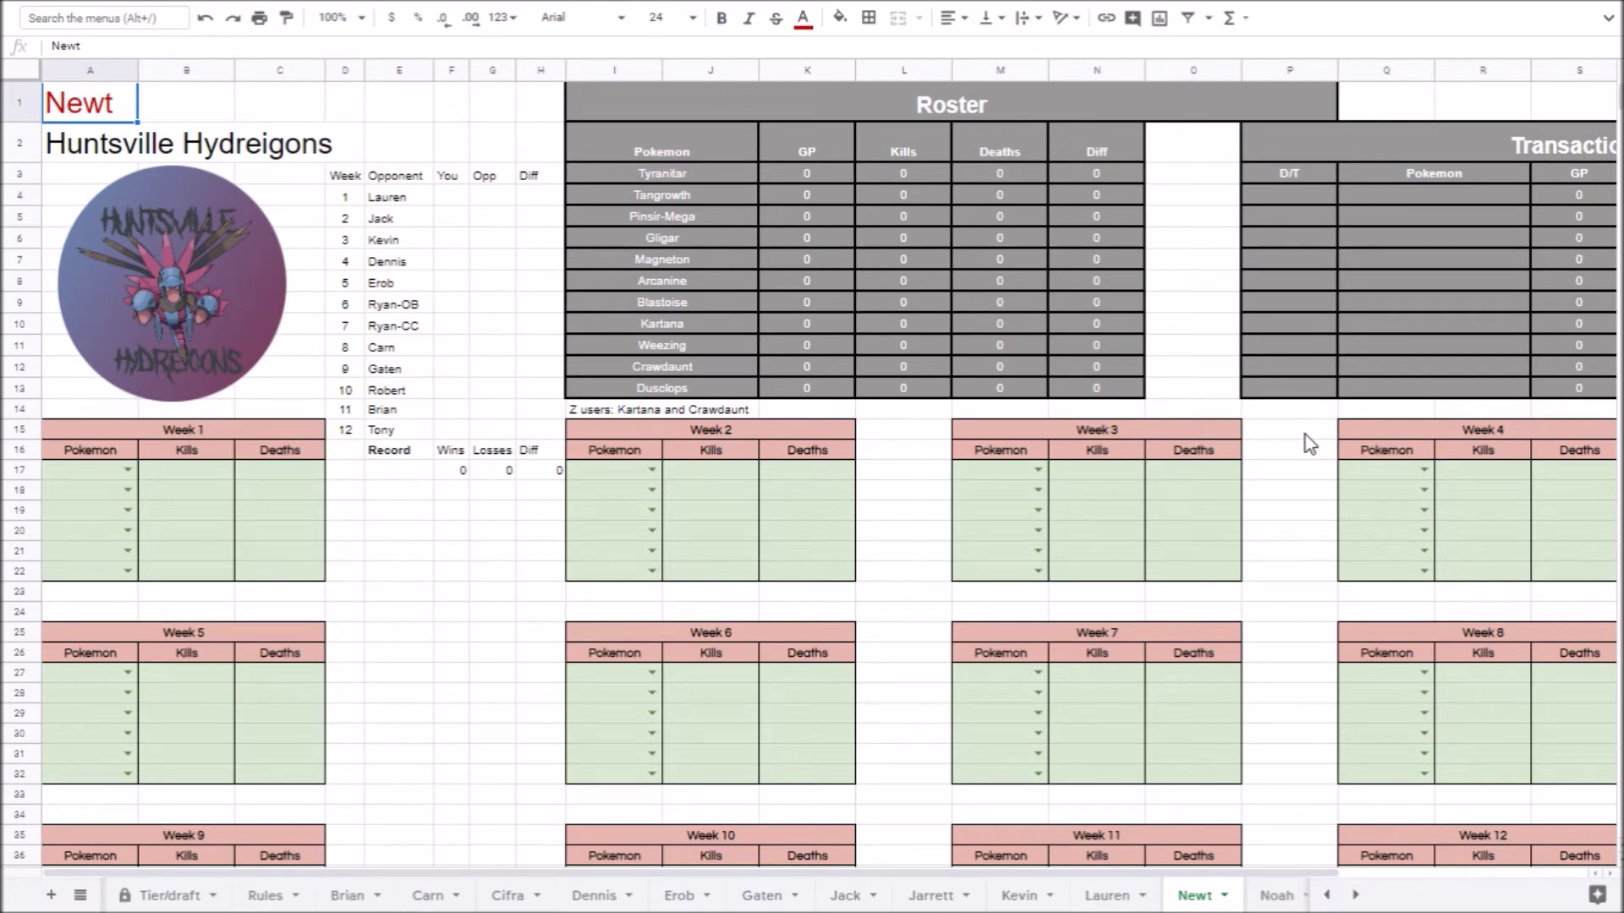
left_click(1293, 434)
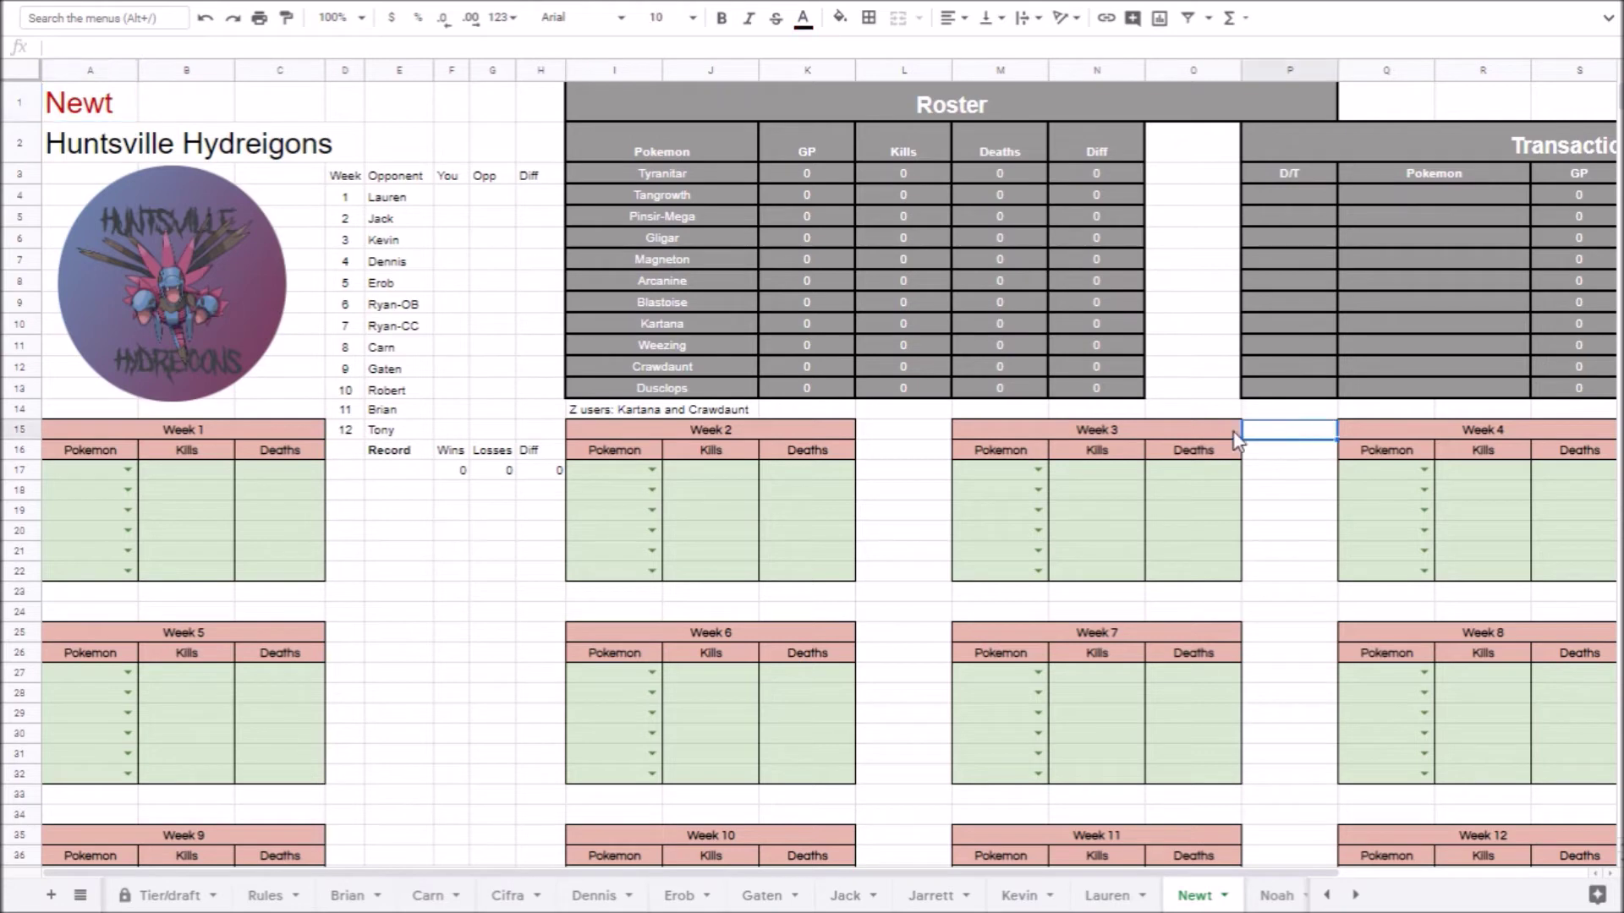
left_click(1096, 431)
left_click(884, 433)
left_click(751, 411)
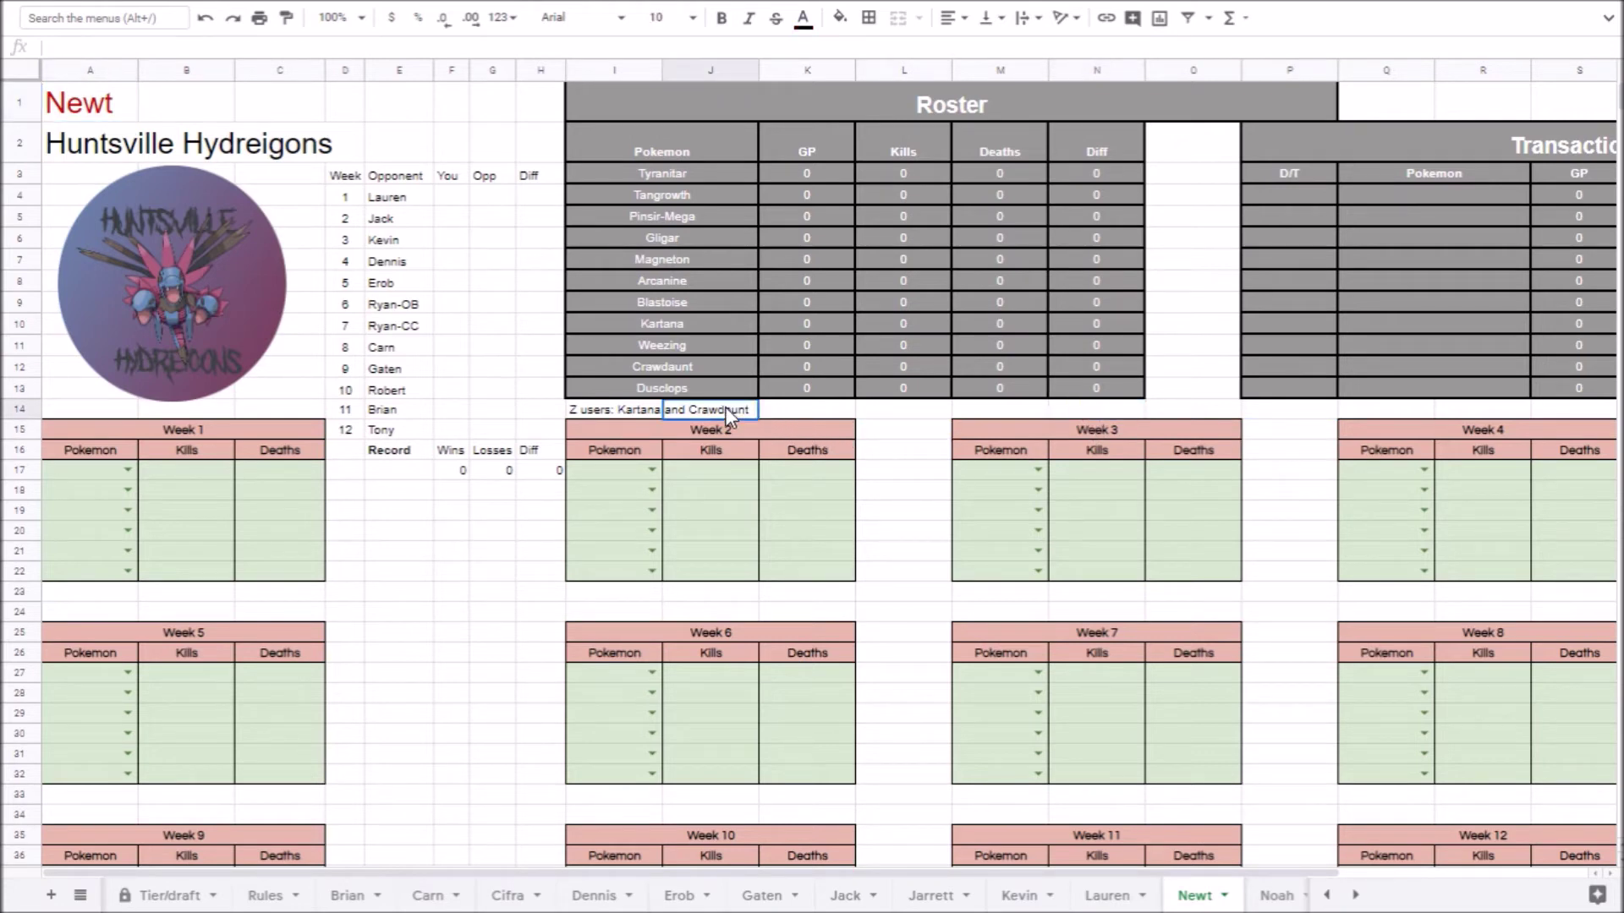
left_click(537, 429)
left_click(495, 472)
left_click(526, 511)
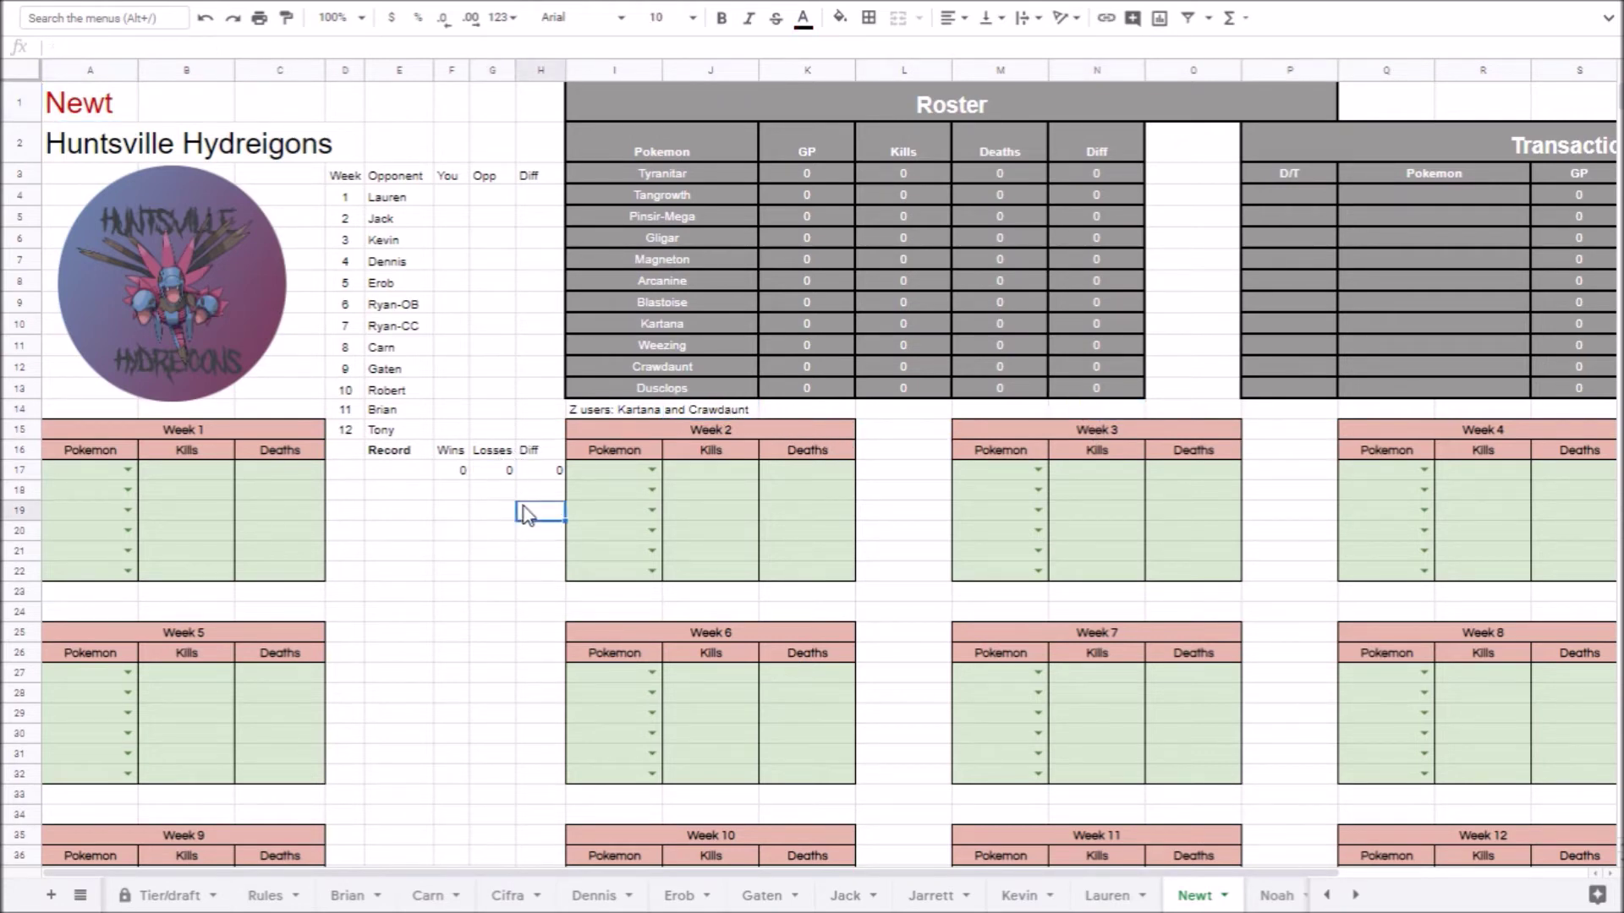
left_click(491, 551)
left_click(533, 592)
left_click(710, 592)
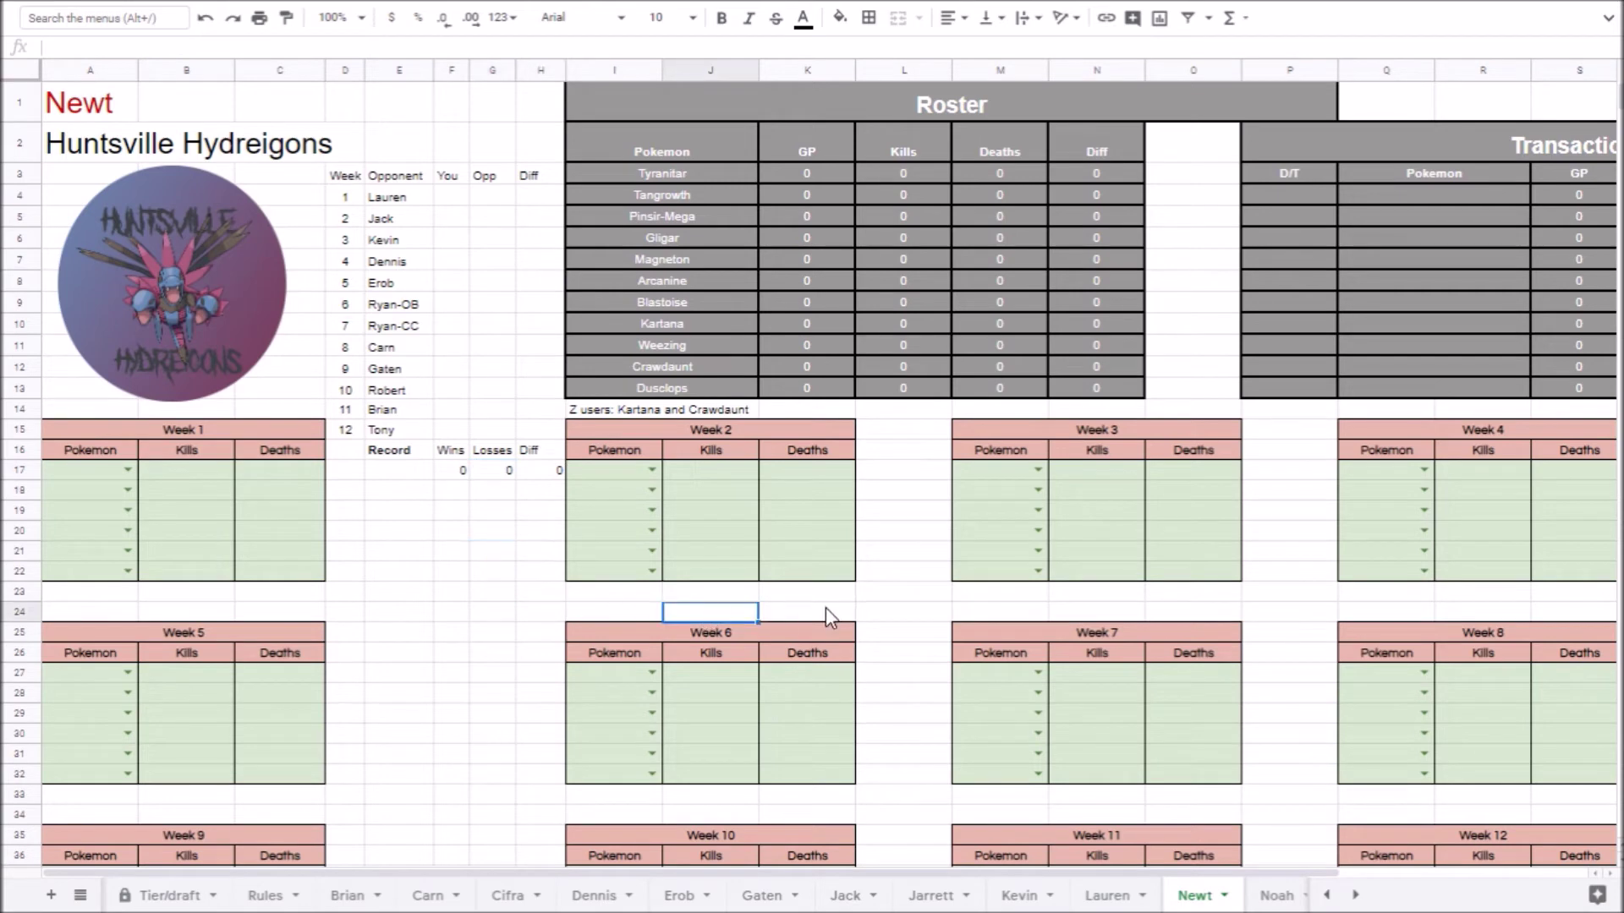
left_click(917, 632)
left_click(982, 594)
left_click(1180, 610)
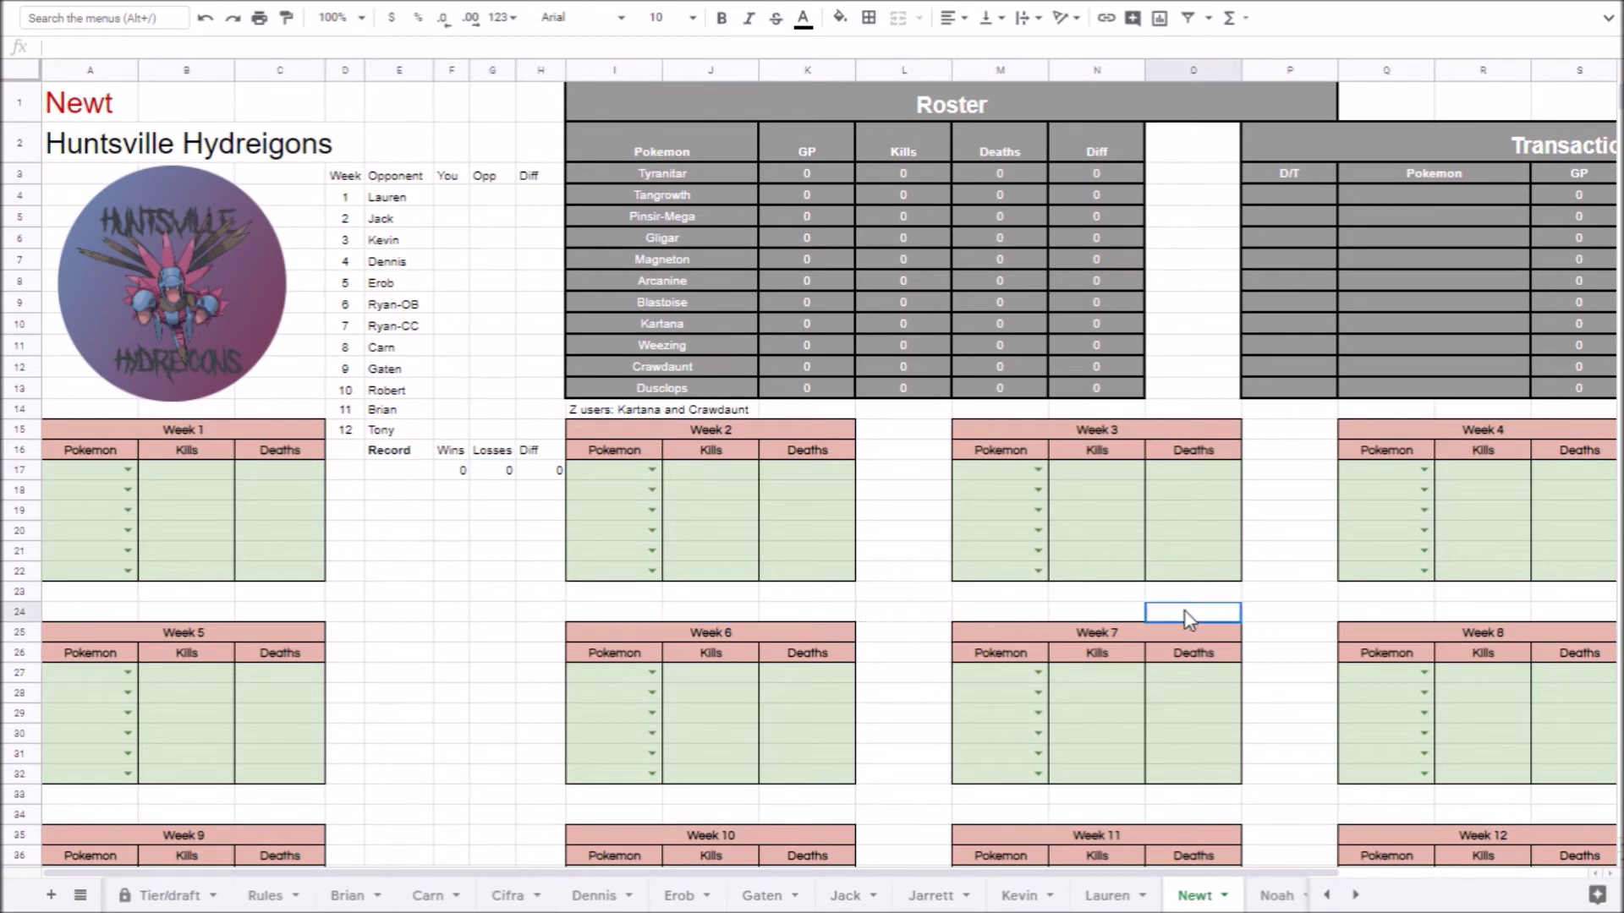
left_click(1313, 660)
left_click(1375, 614)
left_click(1175, 595)
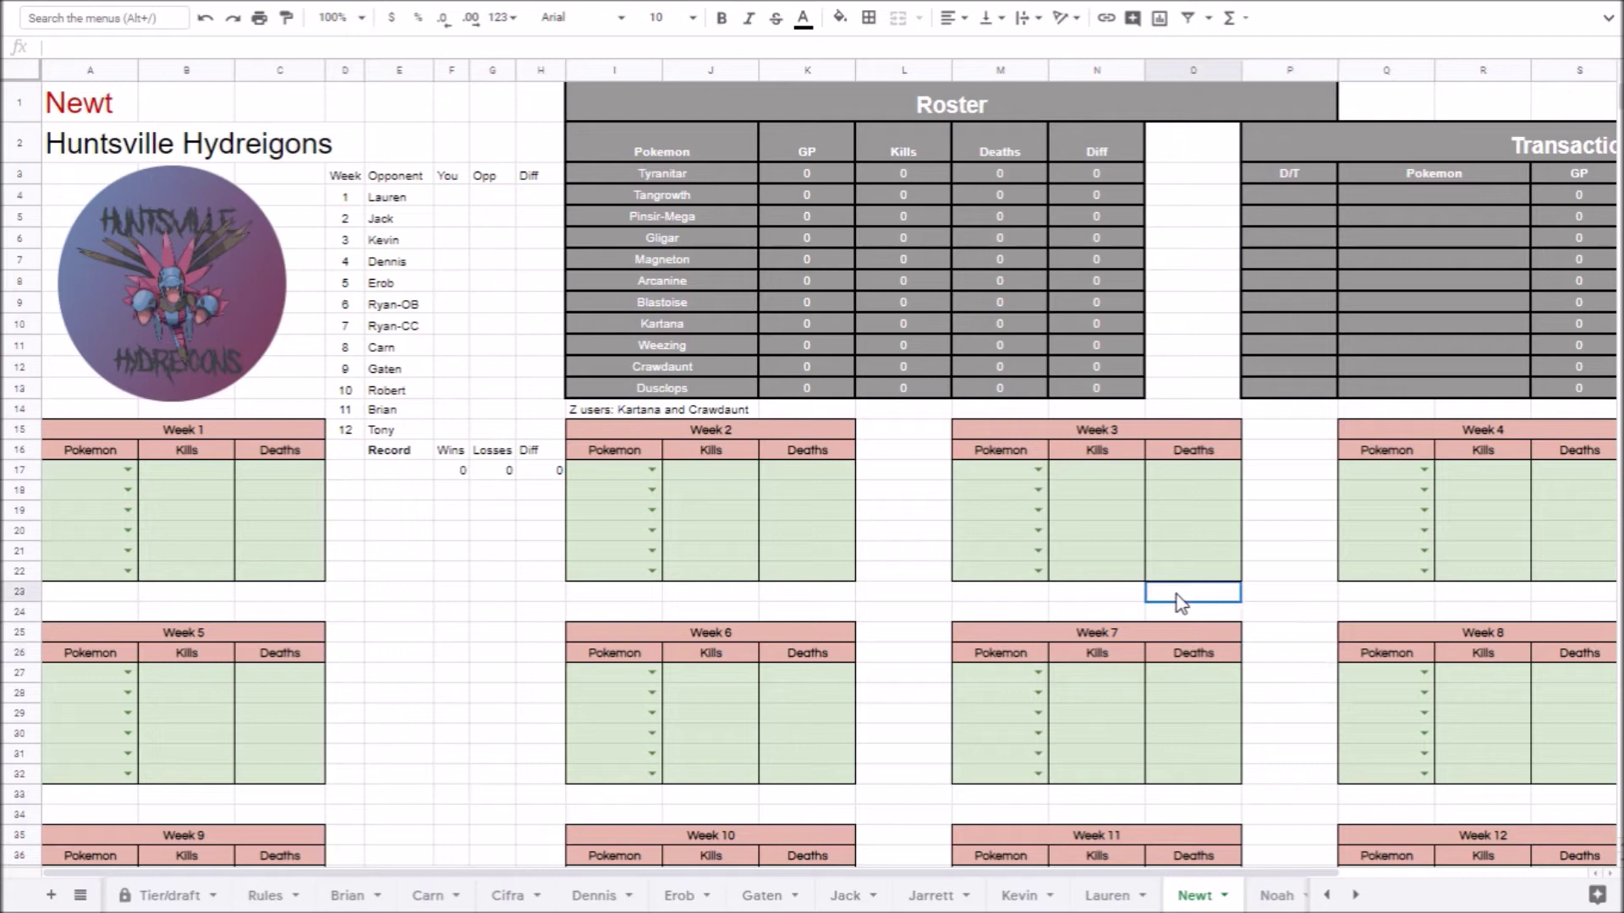
left_click(1027, 615)
left_click(886, 575)
left_click(825, 609)
left_click(917, 636)
left_click(1038, 617)
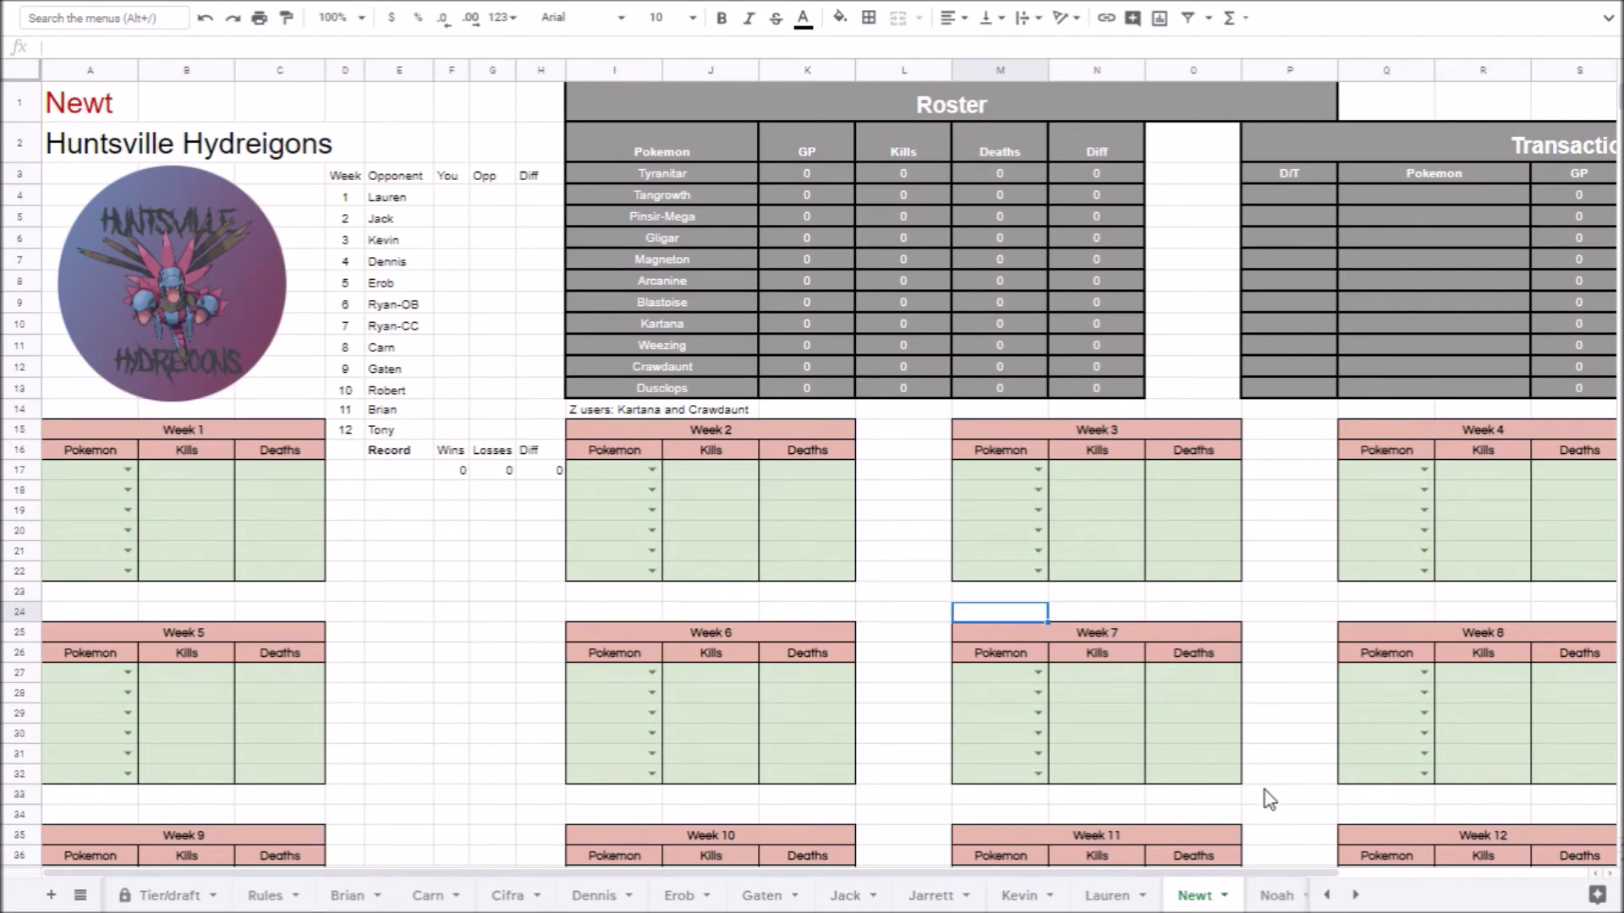
- Review the Lehigh Valley Phantumps sheet, followed by the Carson Rhydons roster one Pokemon at a time, from Zapdos to Houndoom-Mega
left_click(1274, 898)
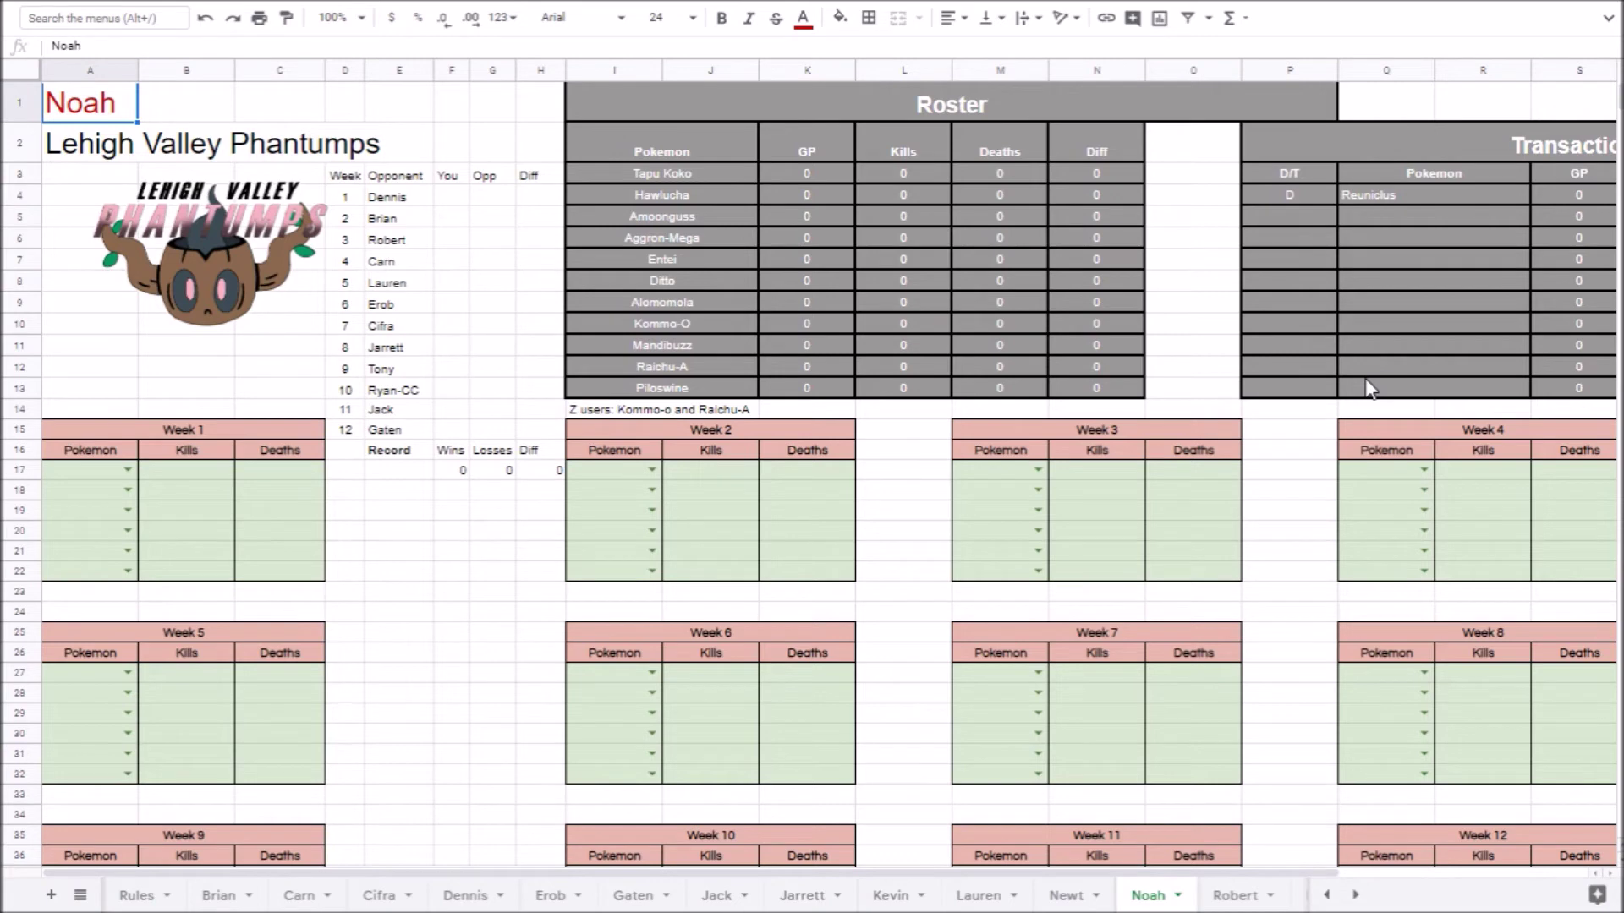
left_click(1230, 896)
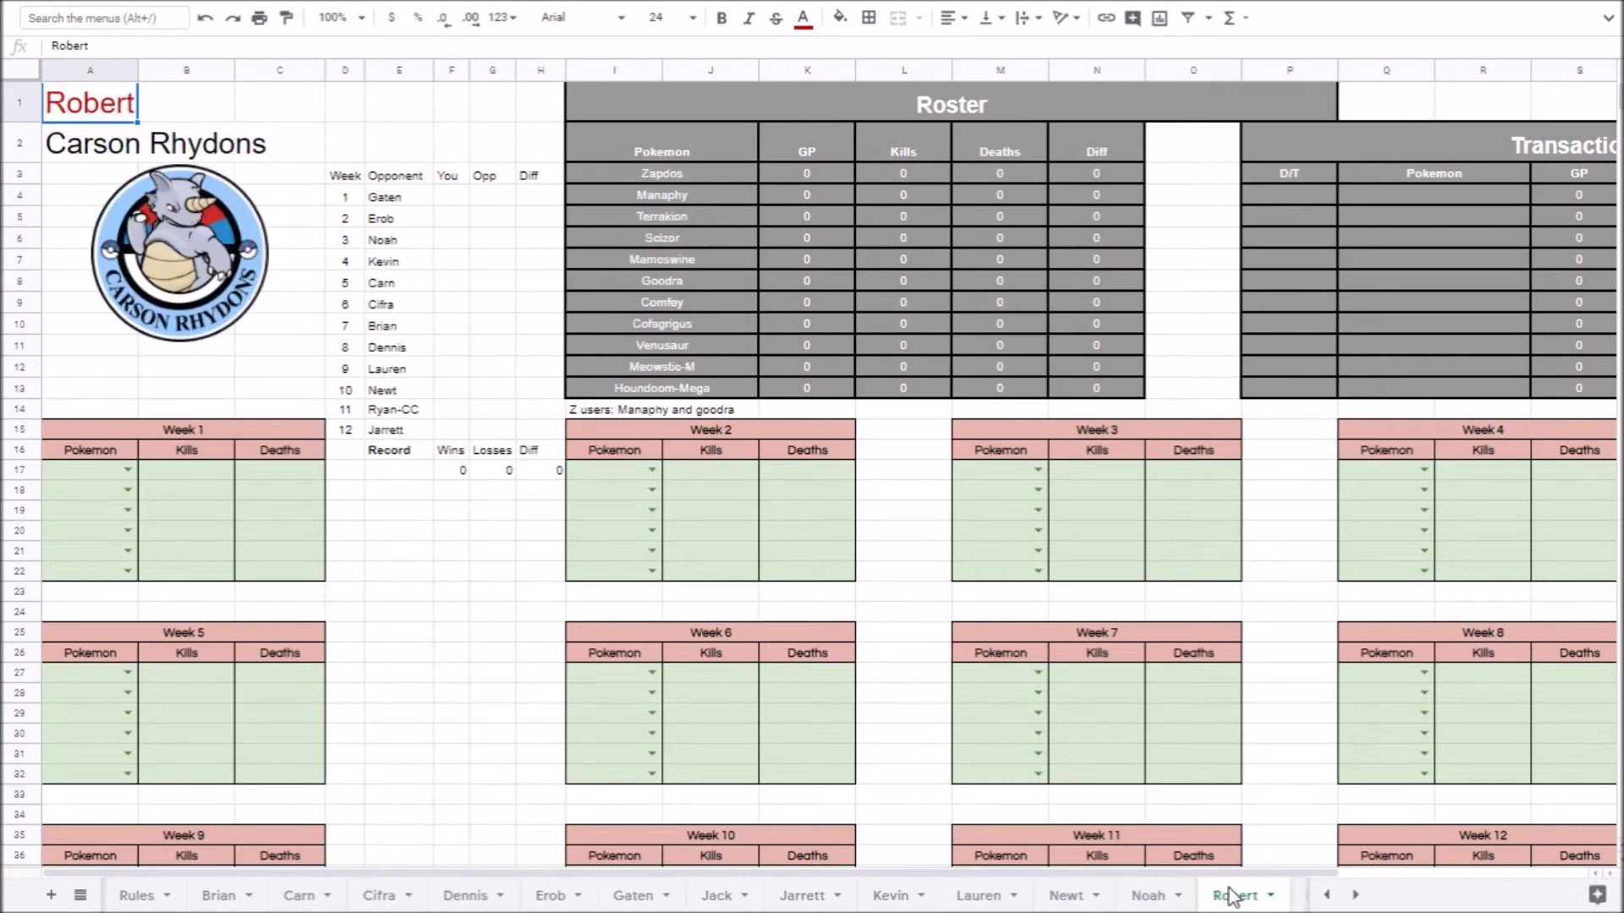
left_click(655, 175)
left_click(668, 195)
left_click(687, 217)
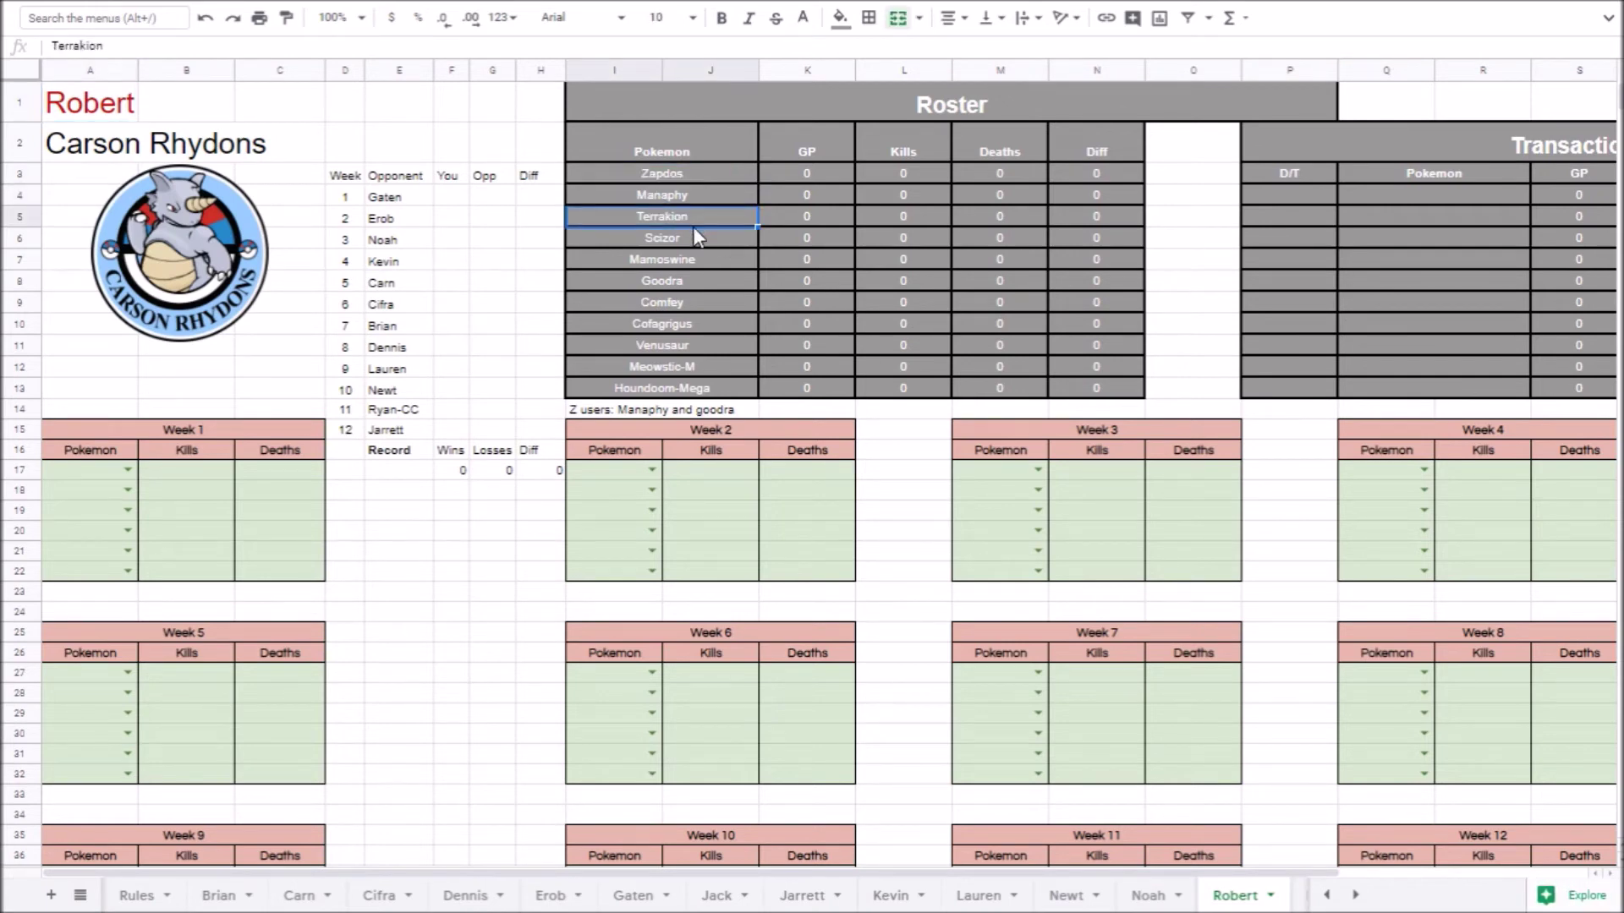
left_click(683, 237)
left_click(698, 259)
left_click(706, 281)
left_click(702, 303)
left_click(700, 326)
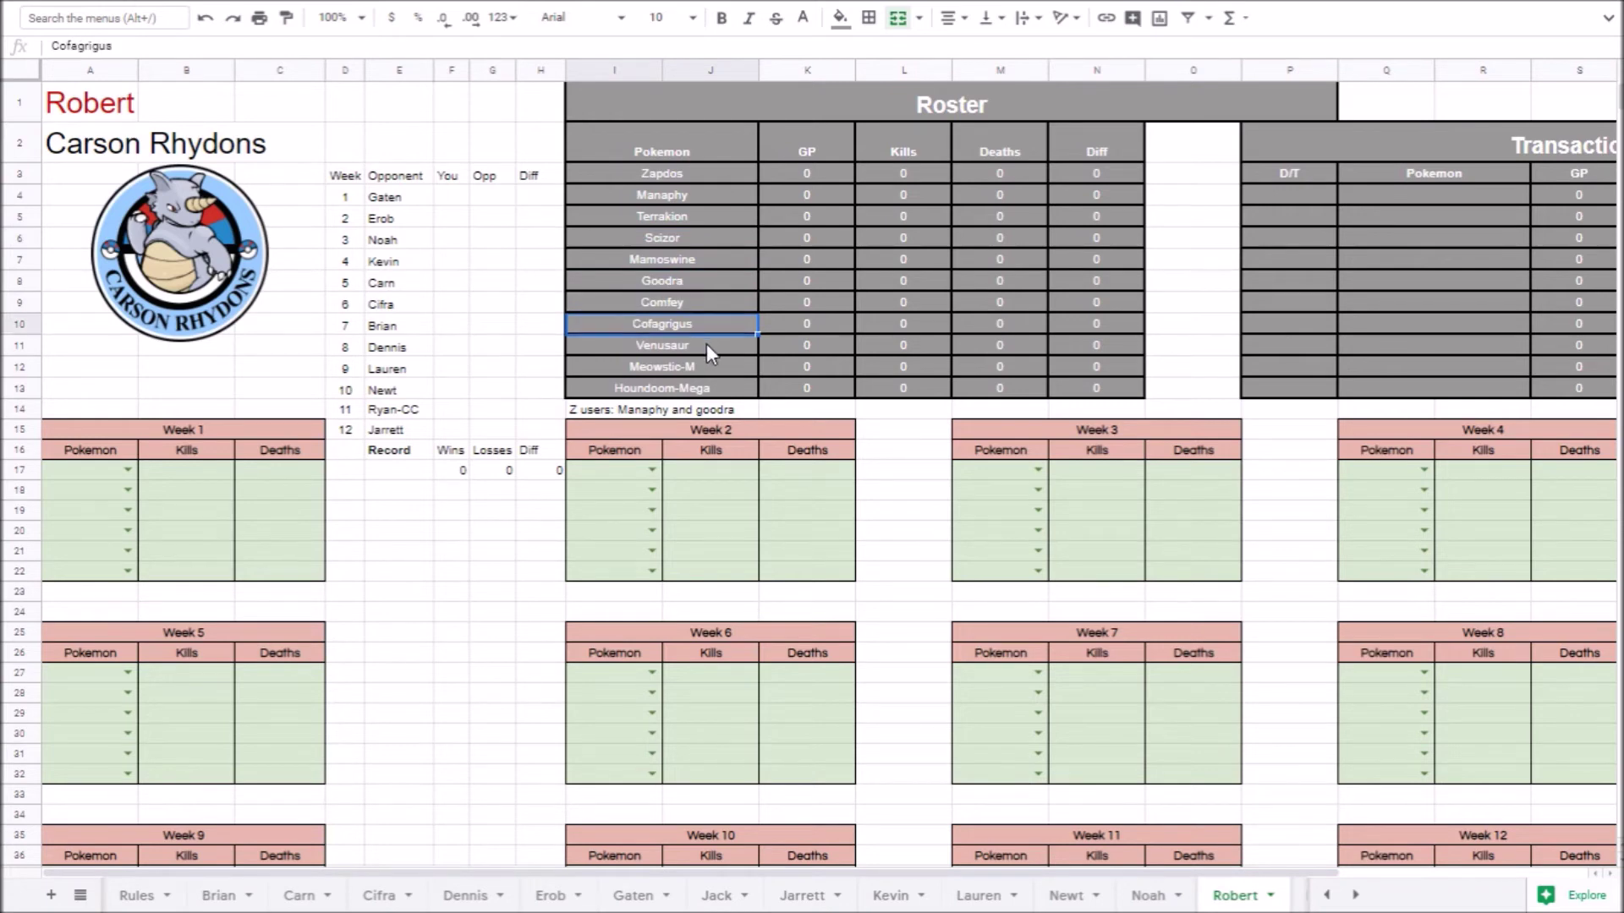
left_click(707, 343)
left_click(710, 367)
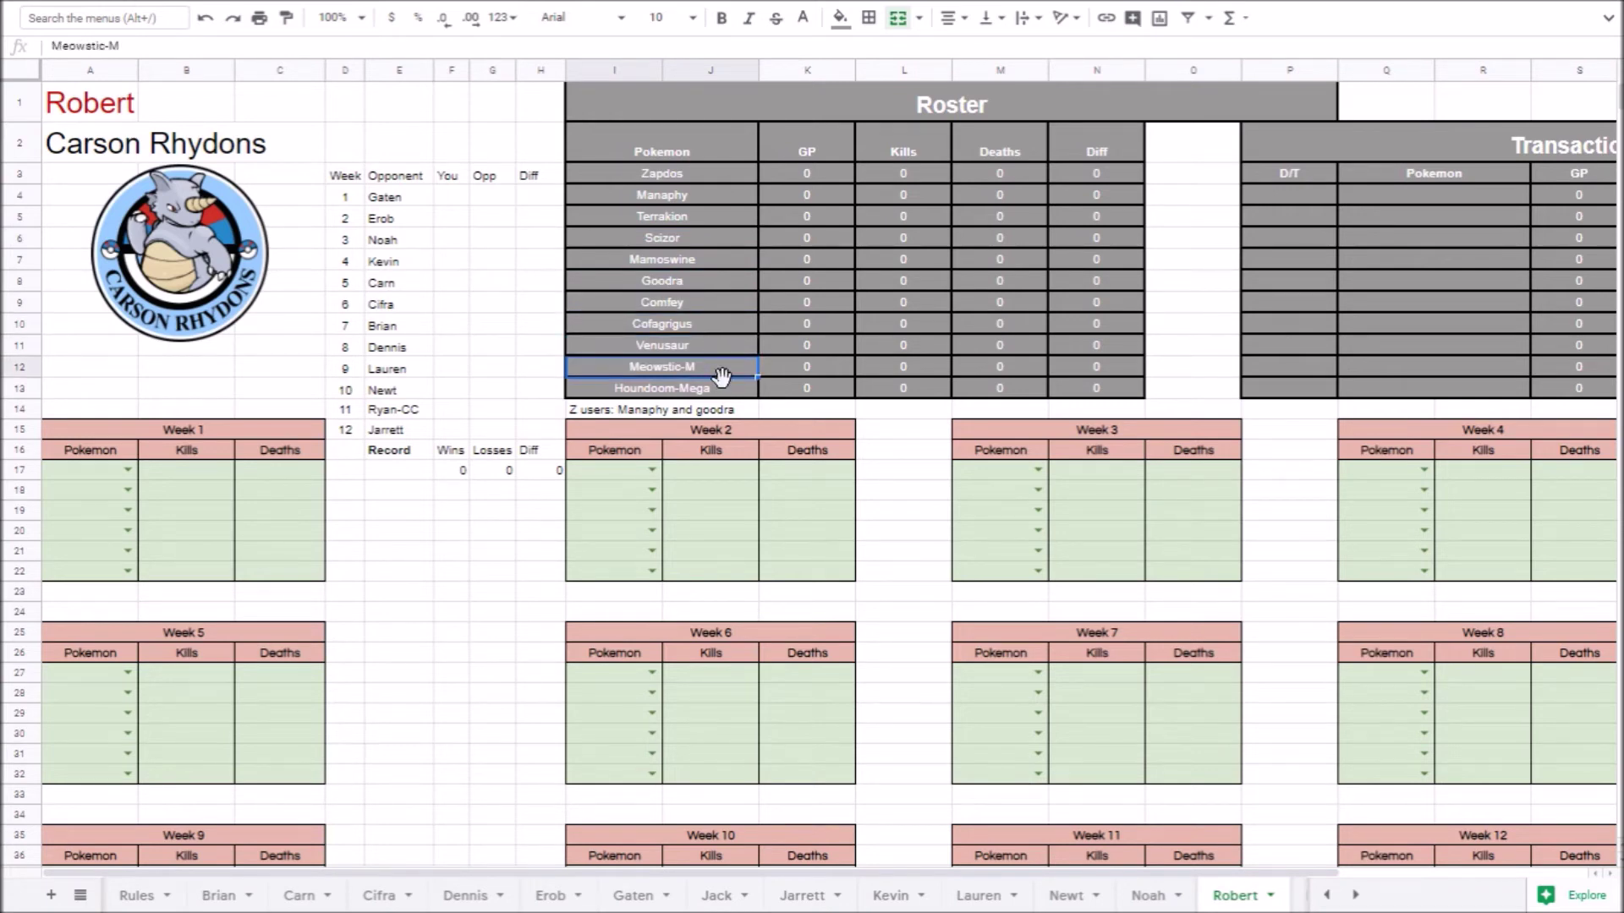
left_click(731, 391)
left_click(935, 448)
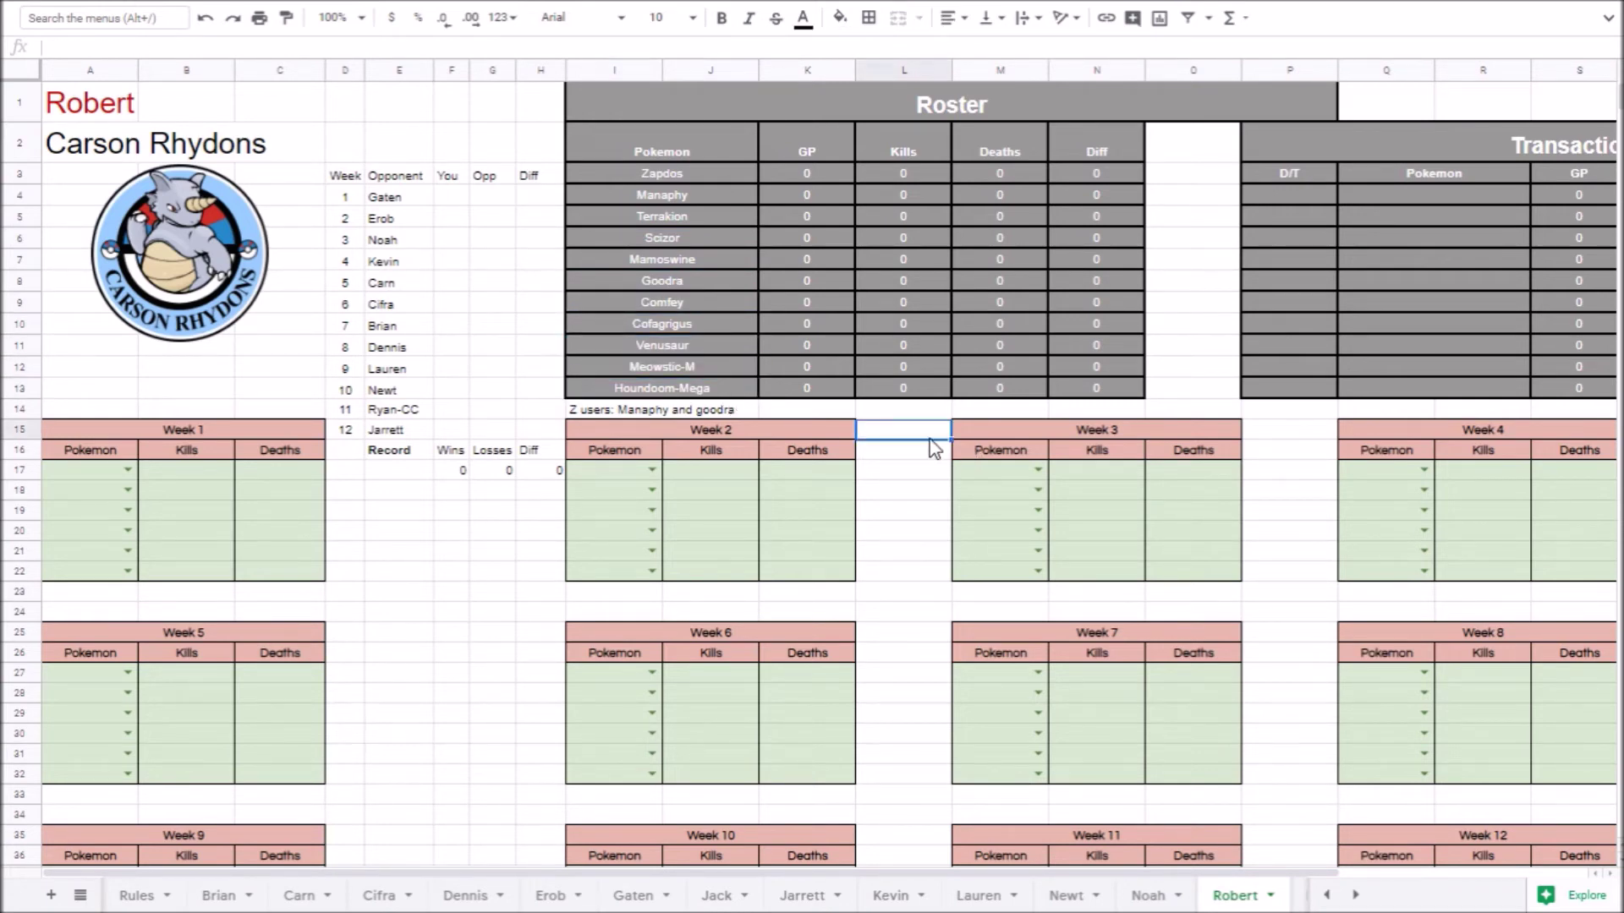
left_click(1087, 415)
left_click(1323, 472)
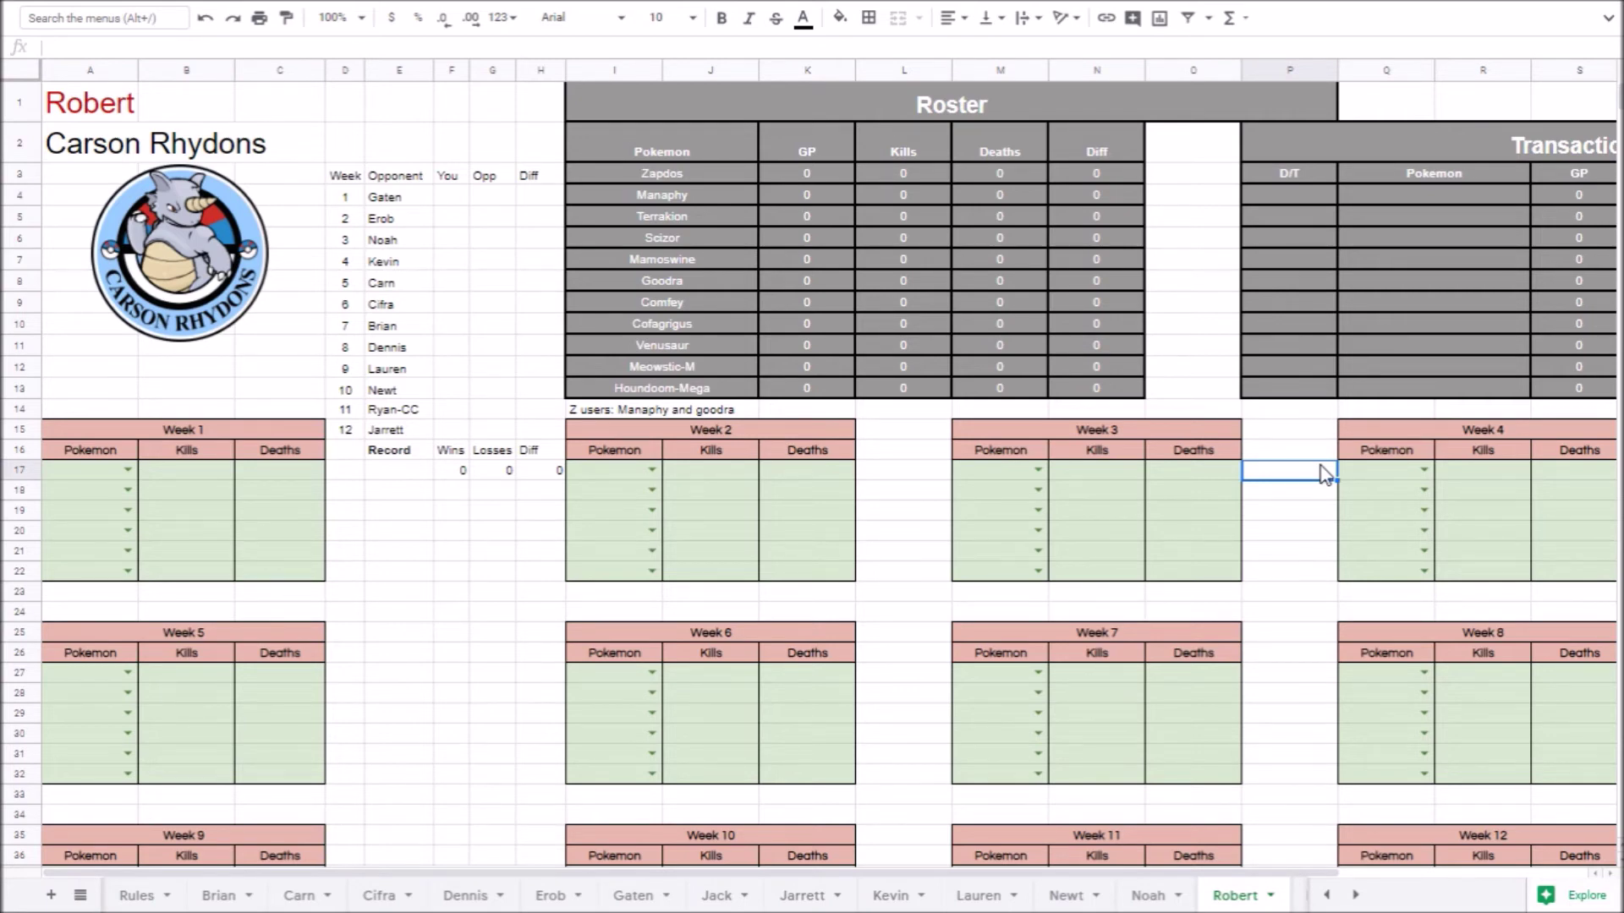
- Open the CC team's sheet, which follows the Carson Rhydons sheet, and review its roster starting from Landorus-T
left_click(1356, 895)
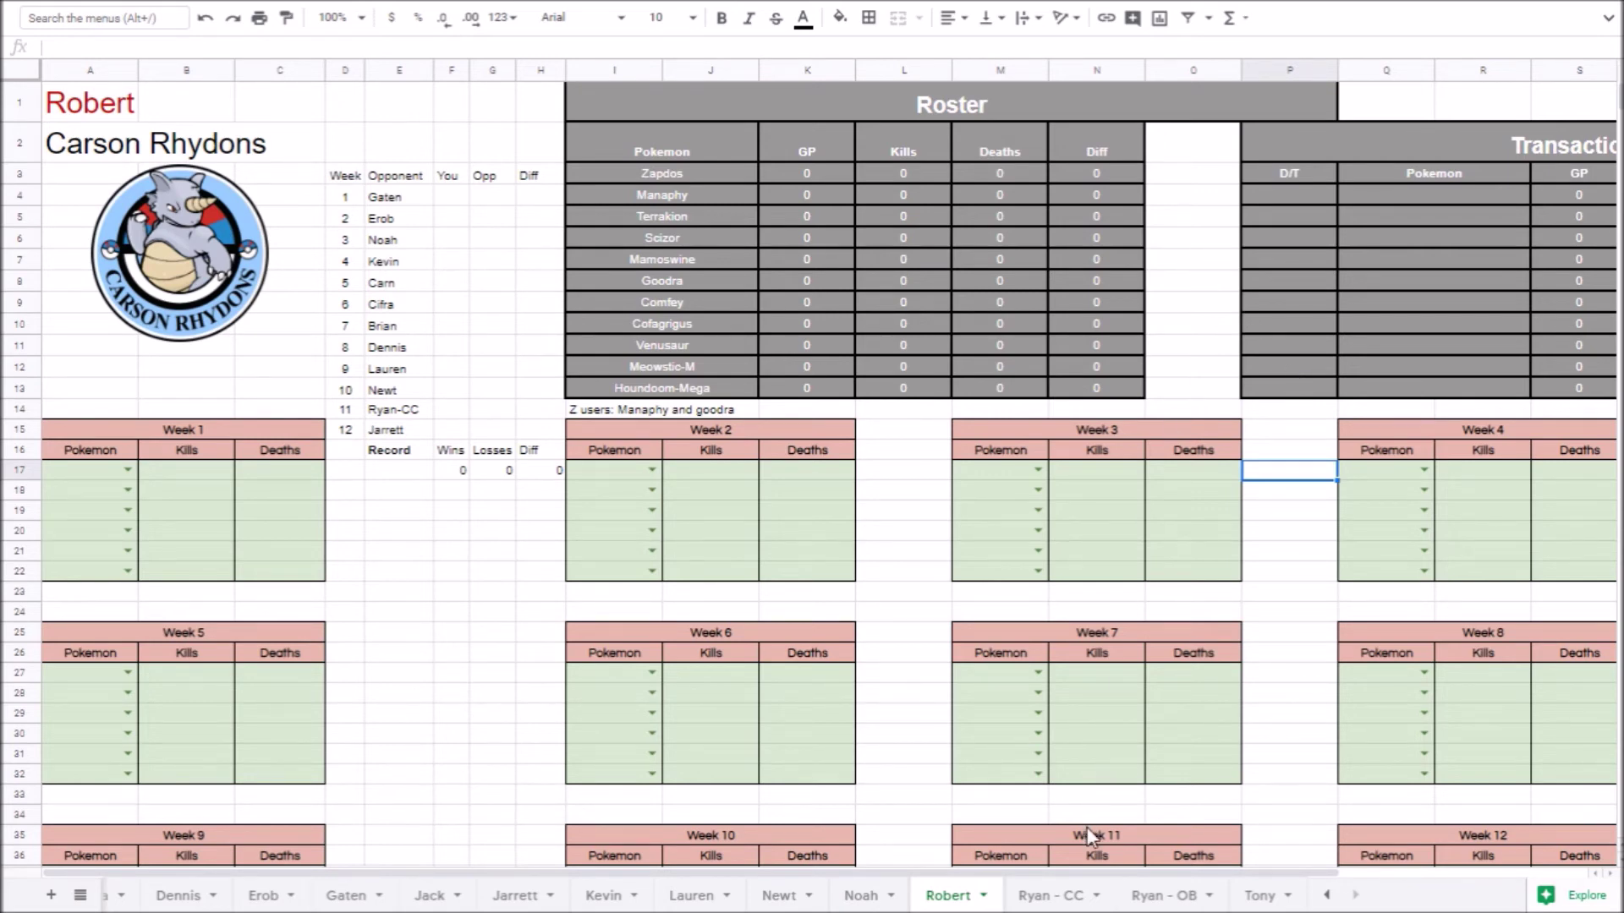
left_click(1046, 902)
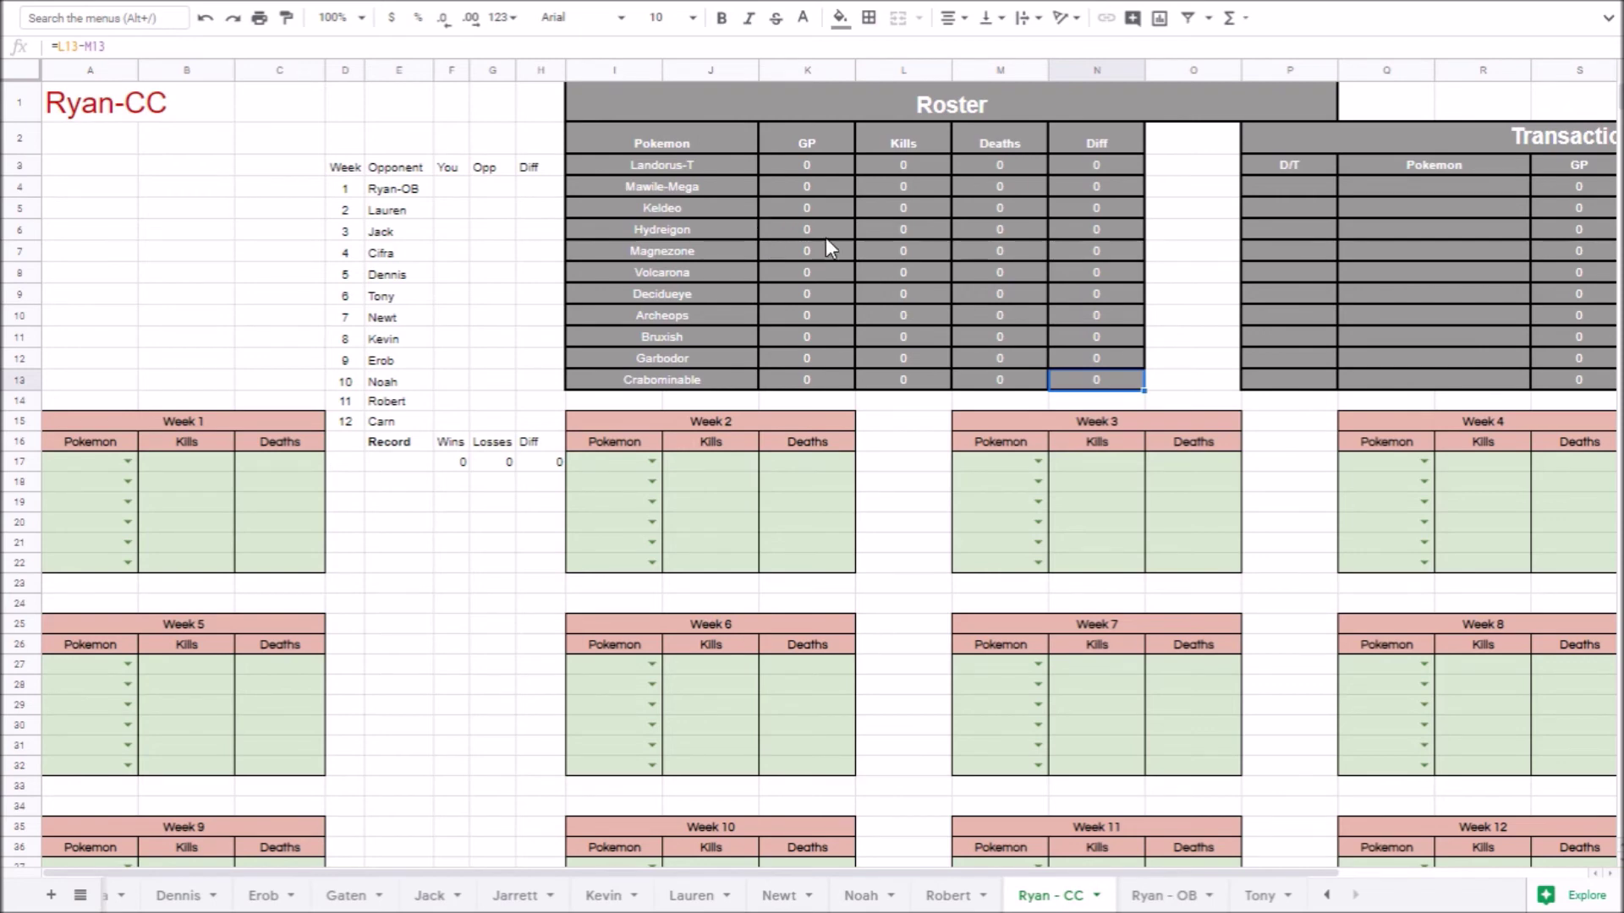
left_click_drag(682, 172, 702, 347)
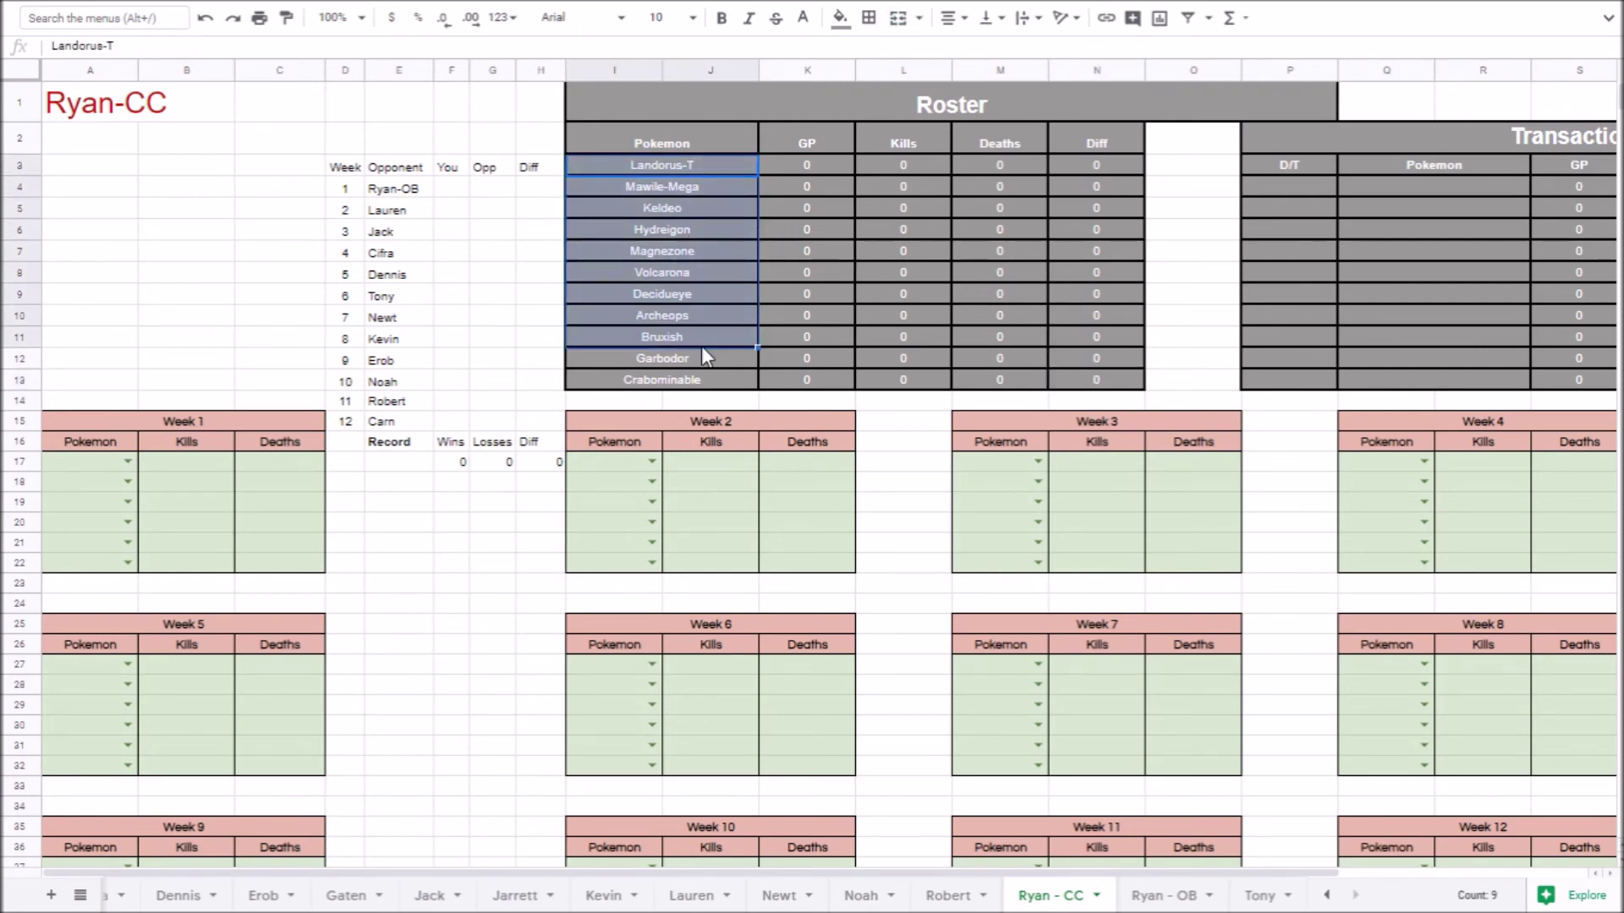
left_click(702, 346)
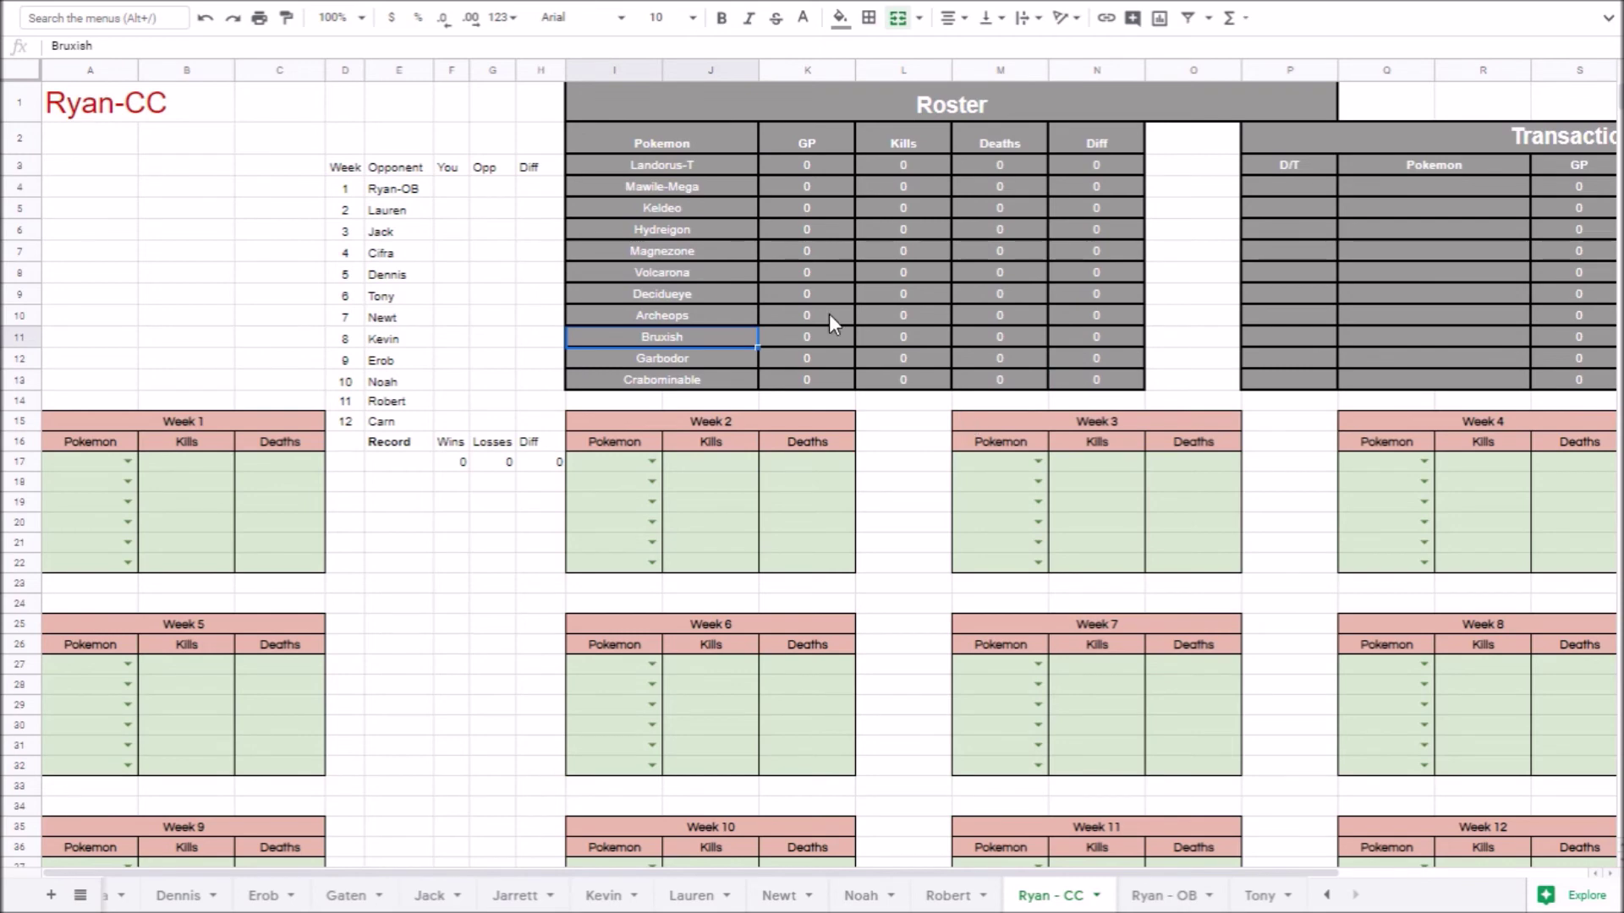
left_click_drag(718, 165, 707, 281)
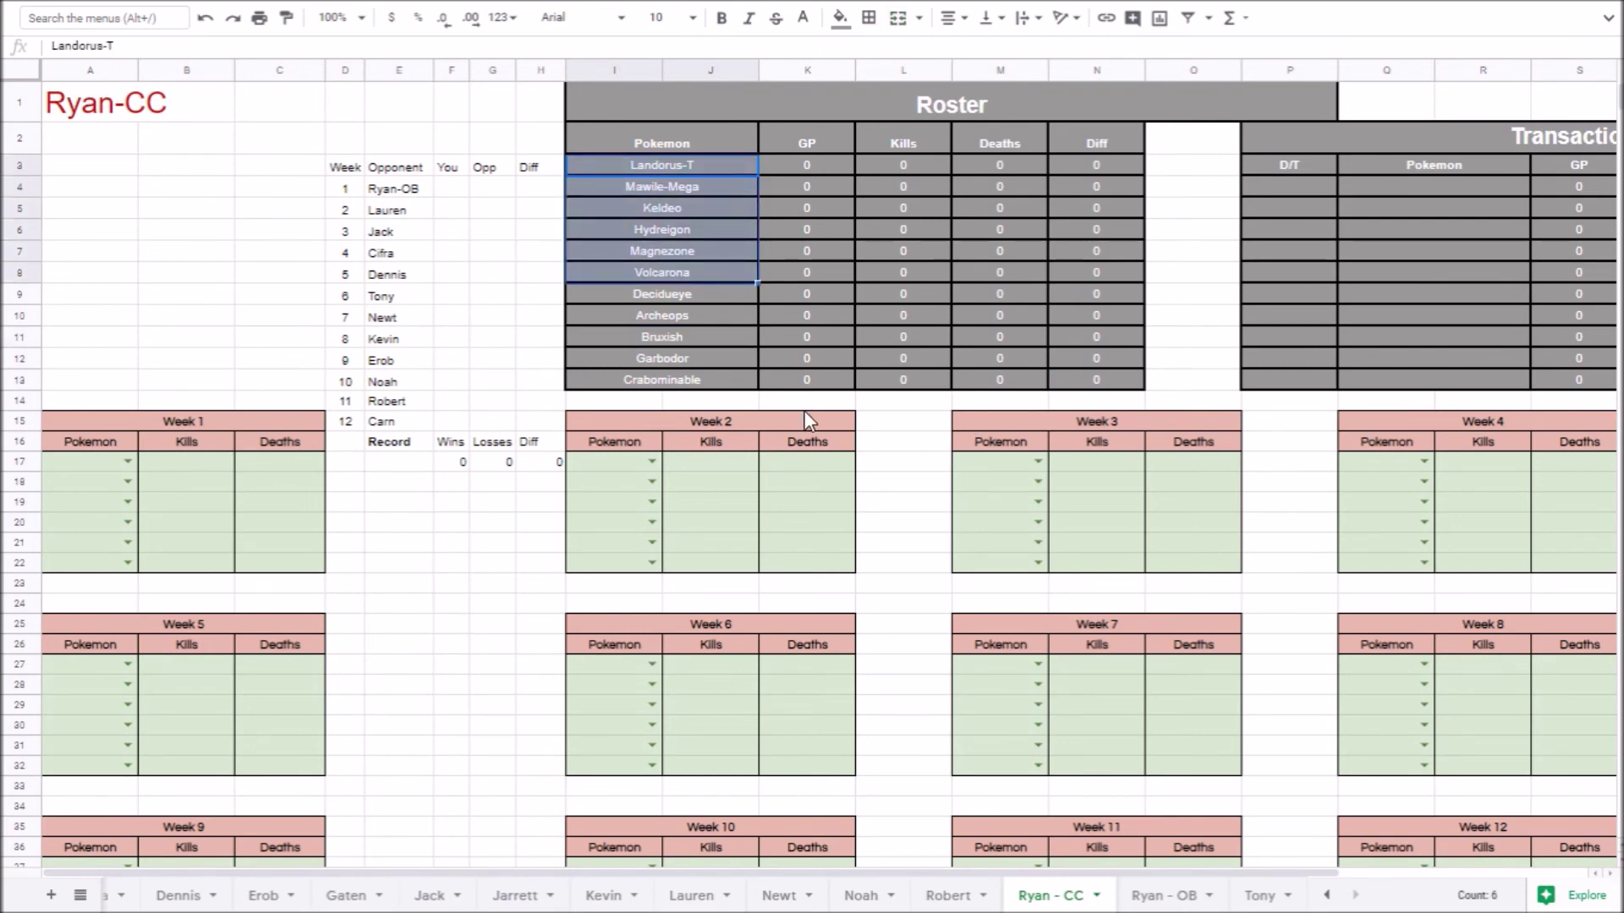
left_click(1278, 421)
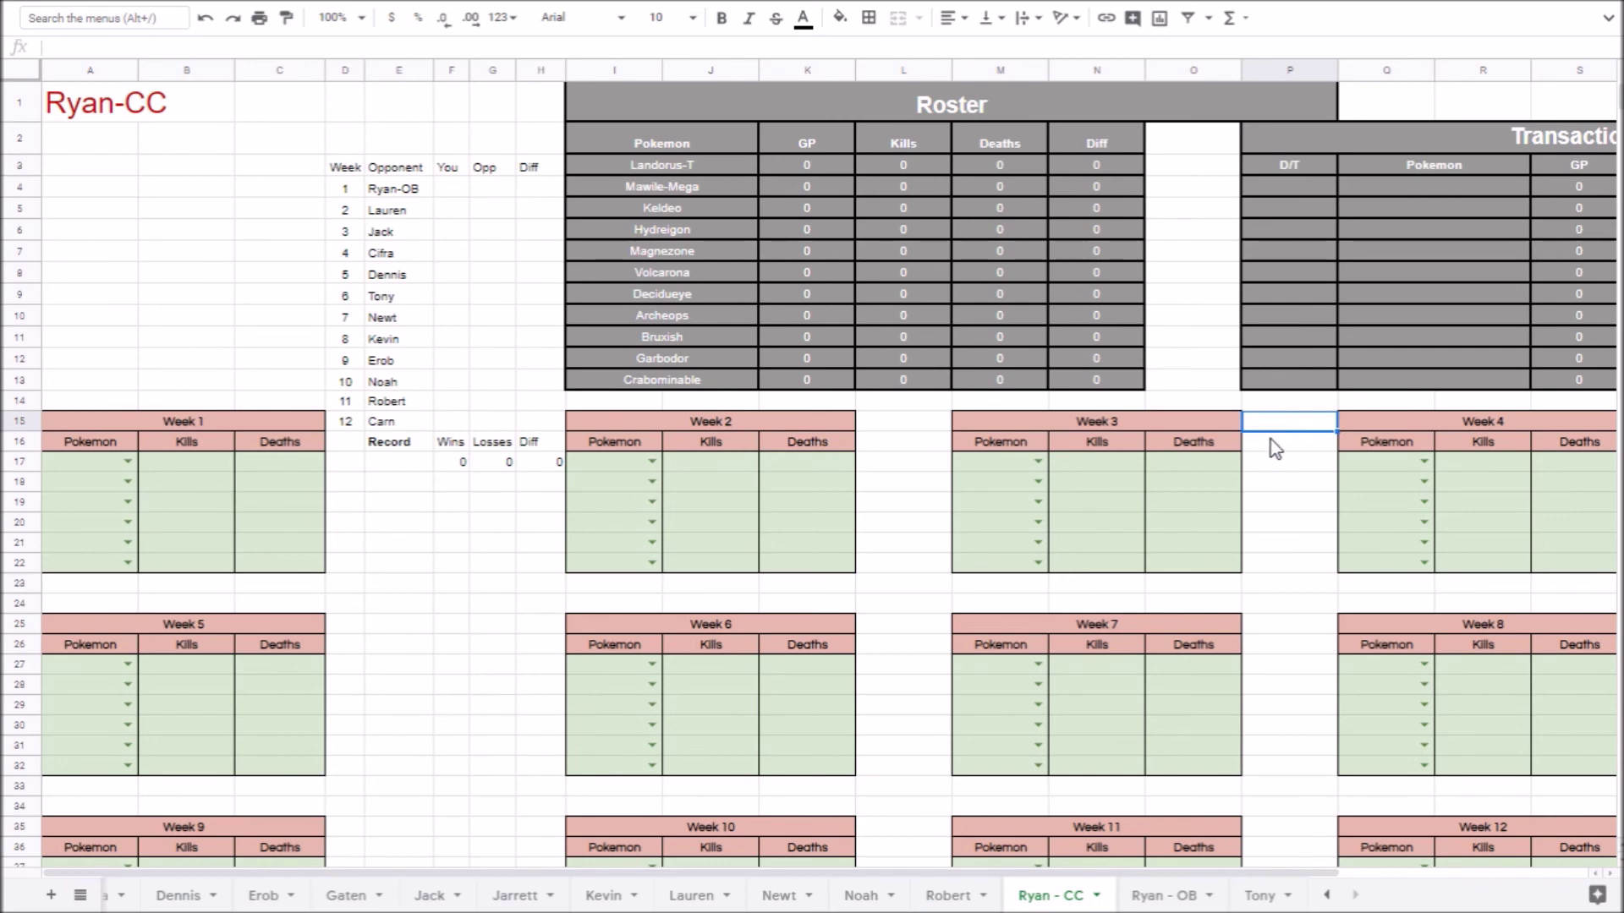
- Open the Olympia Beartics team sheet and review its roster, starting with Victini
left_click(1162, 895)
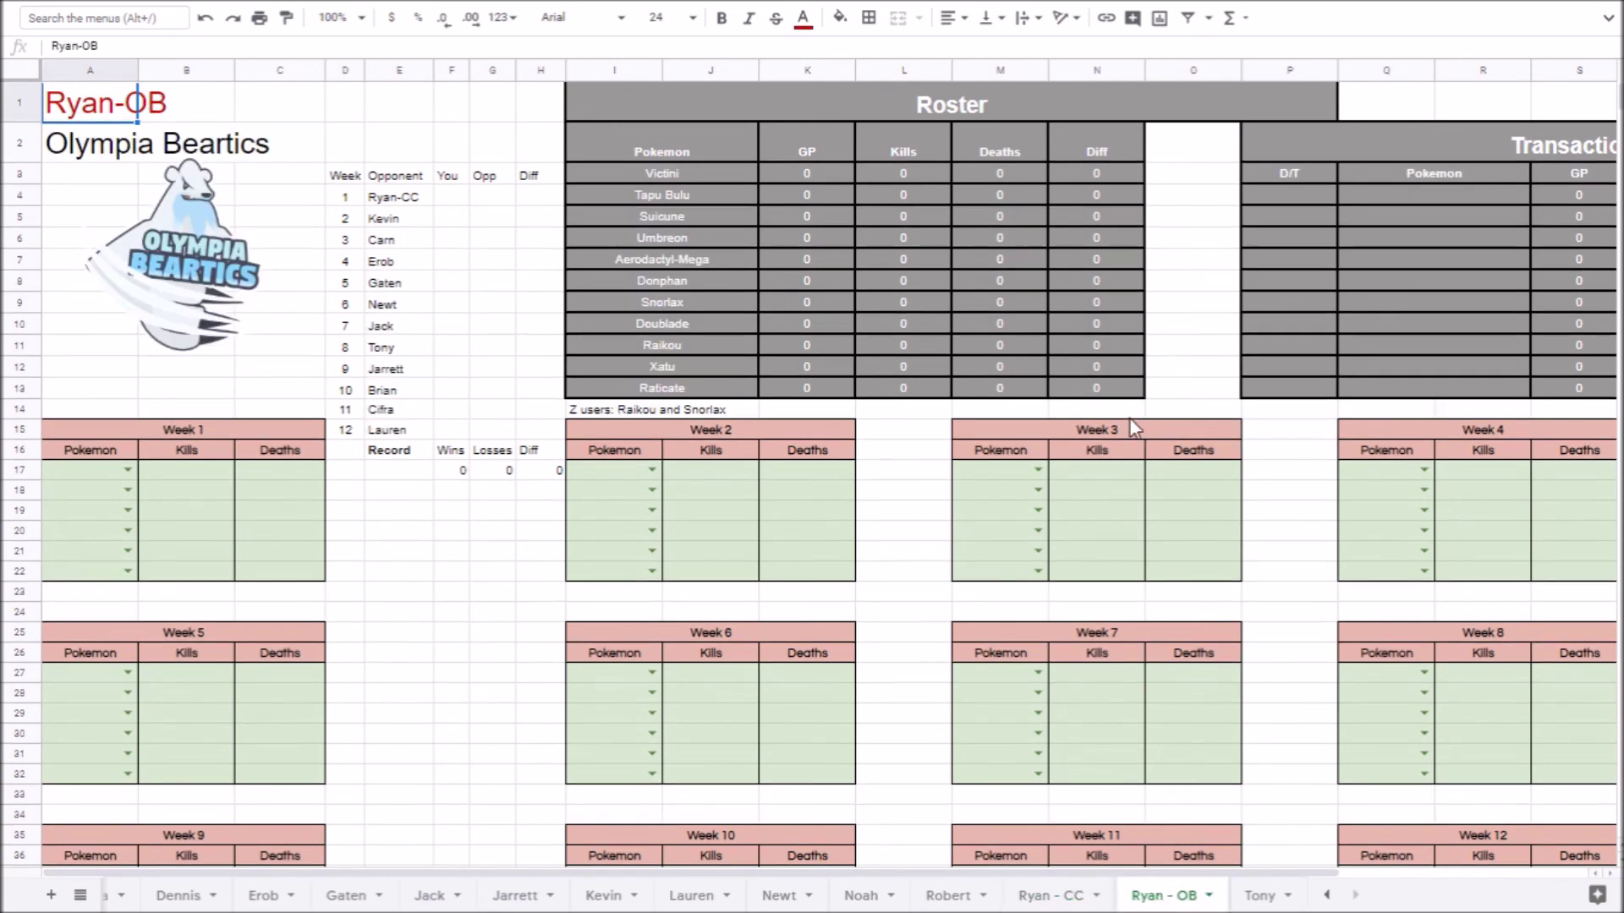
left_click(646, 171)
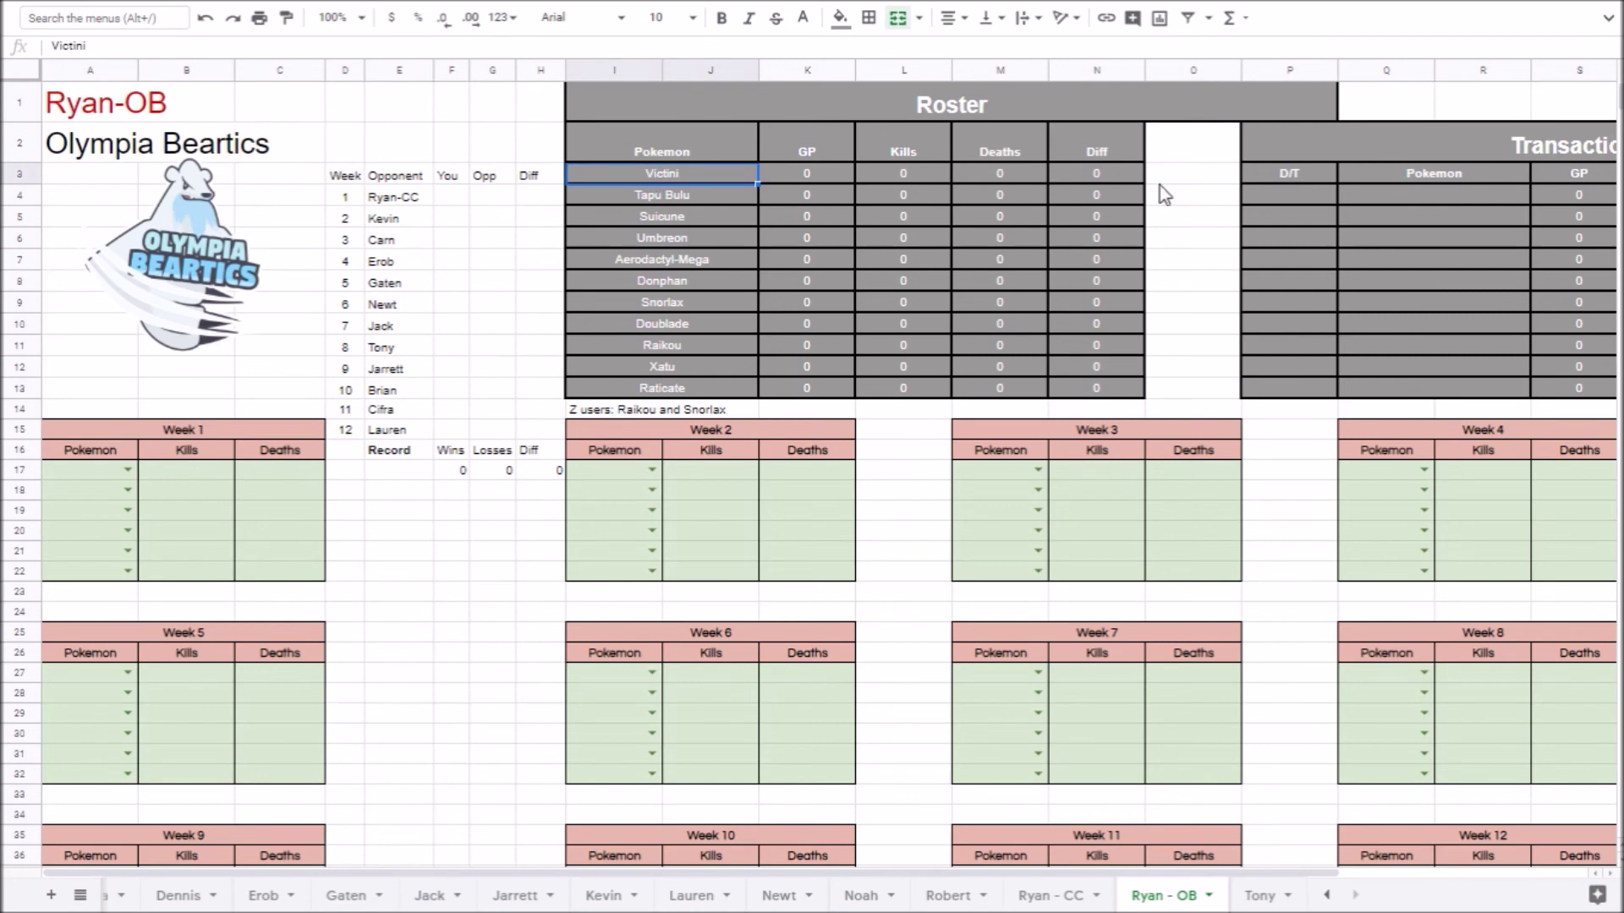
left_click(1217, 200)
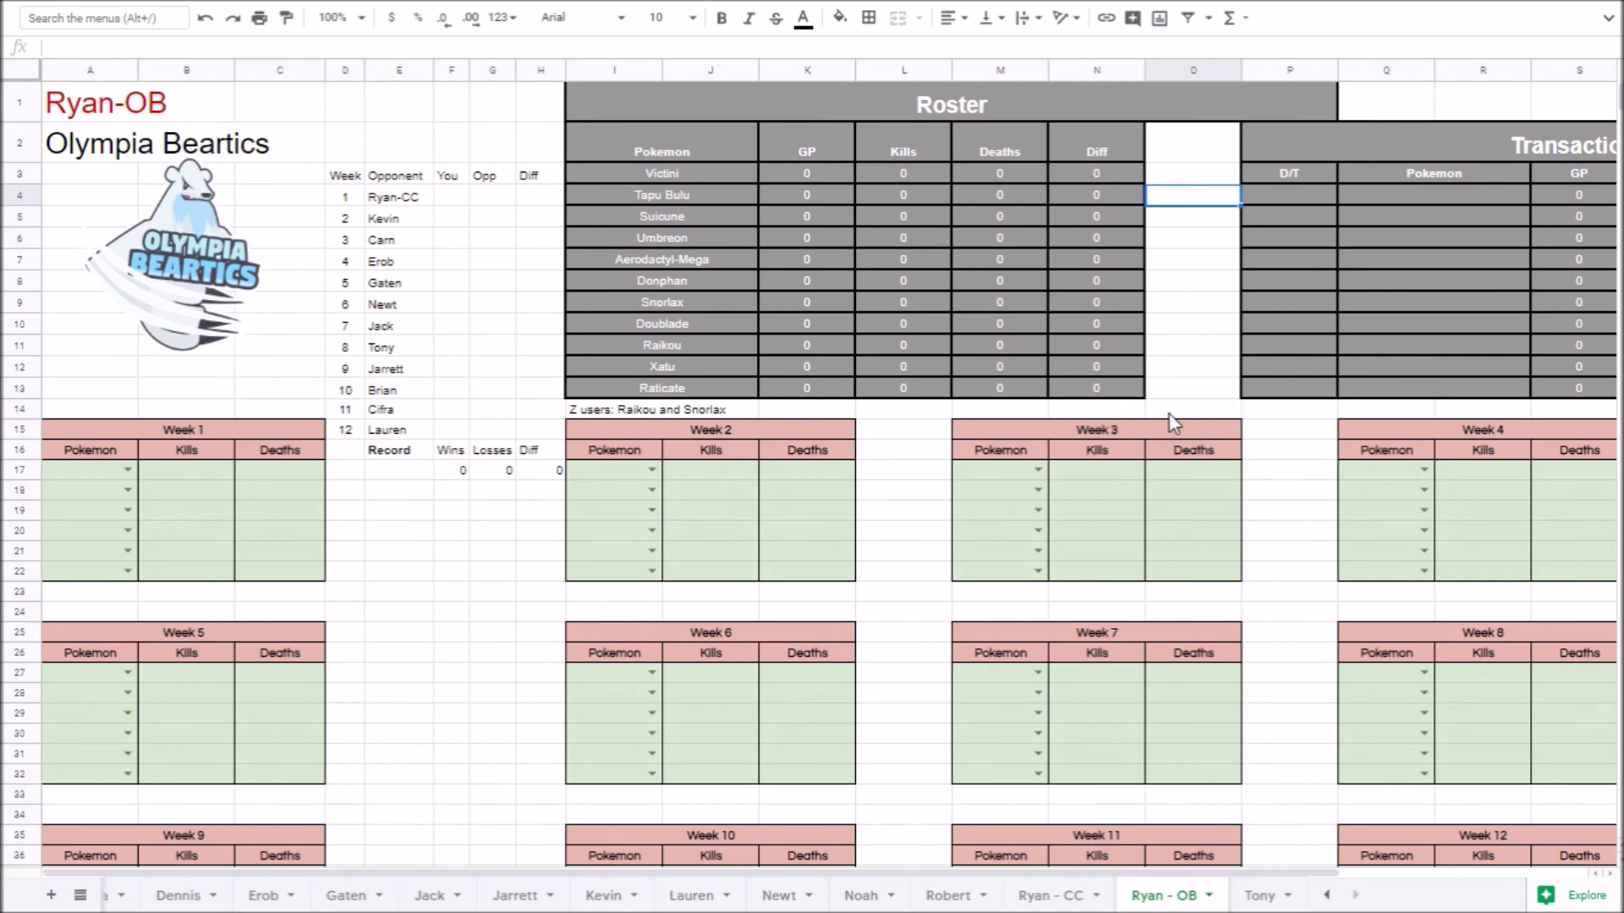
- Review the Columbus Littens team sheet, checking back on the Olympia Beartics sheet in between
left_click(1255, 898)
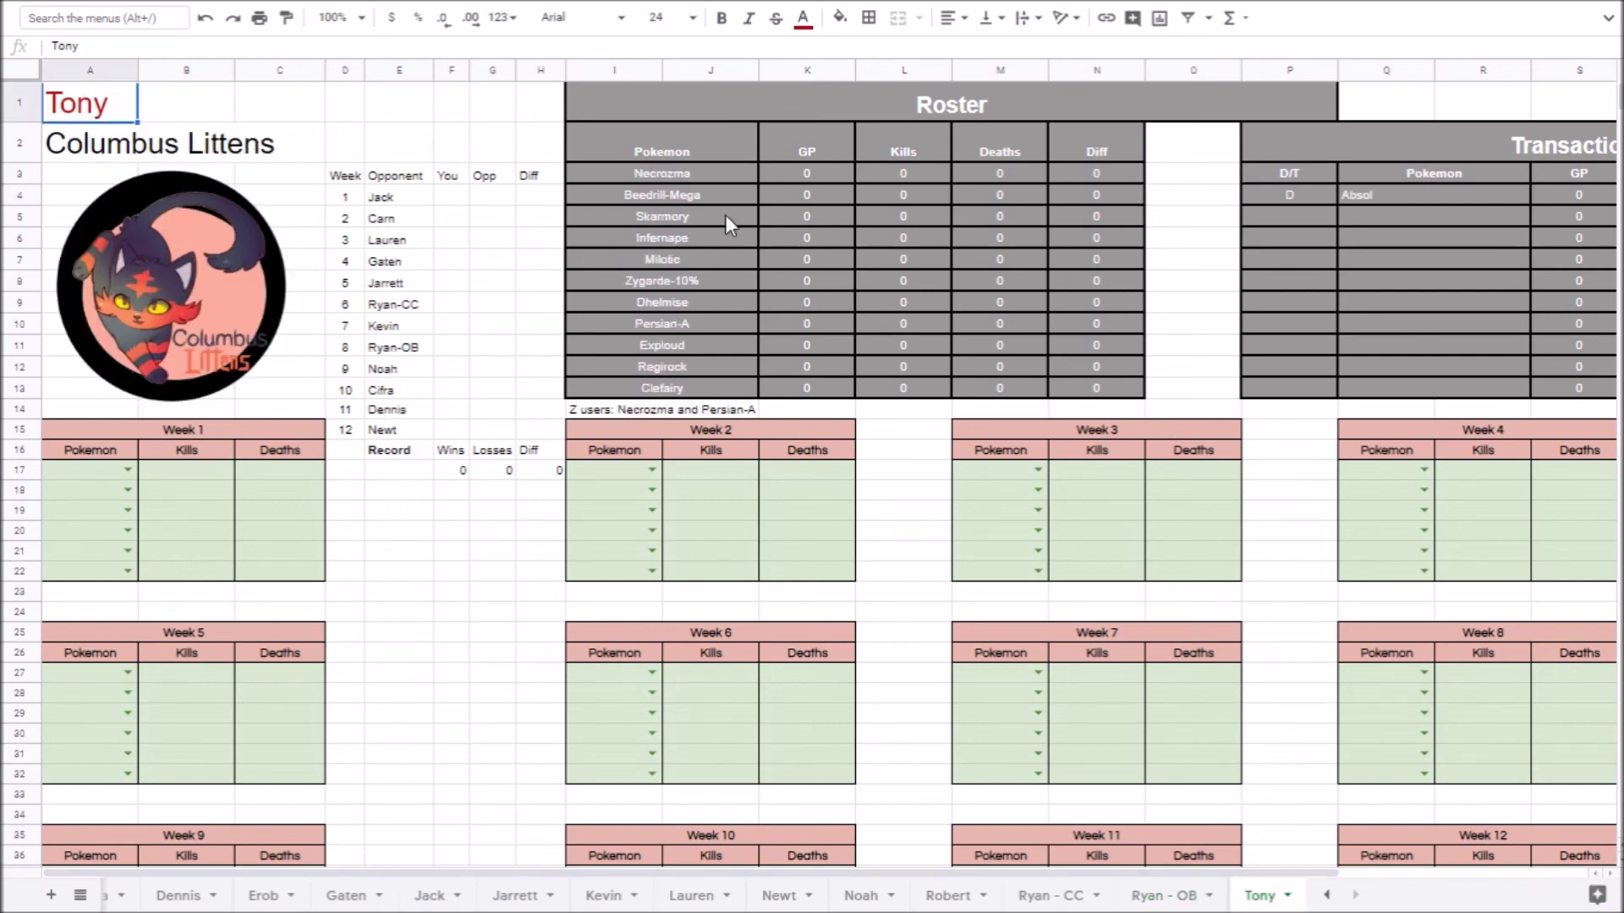
left_click(1180, 895)
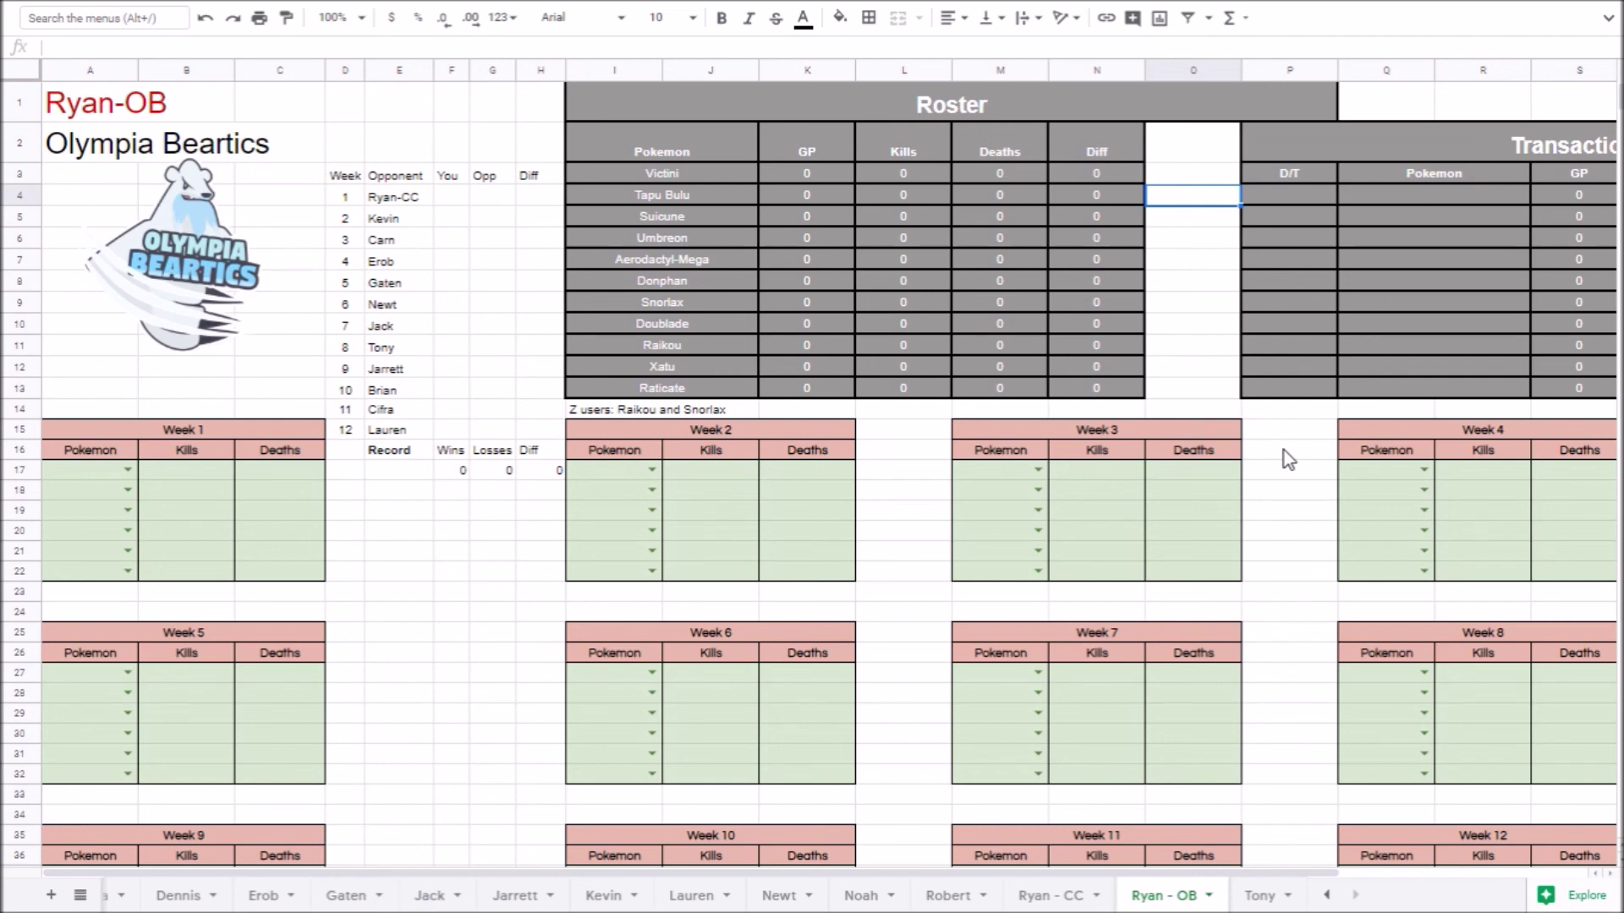
left_click(1258, 899)
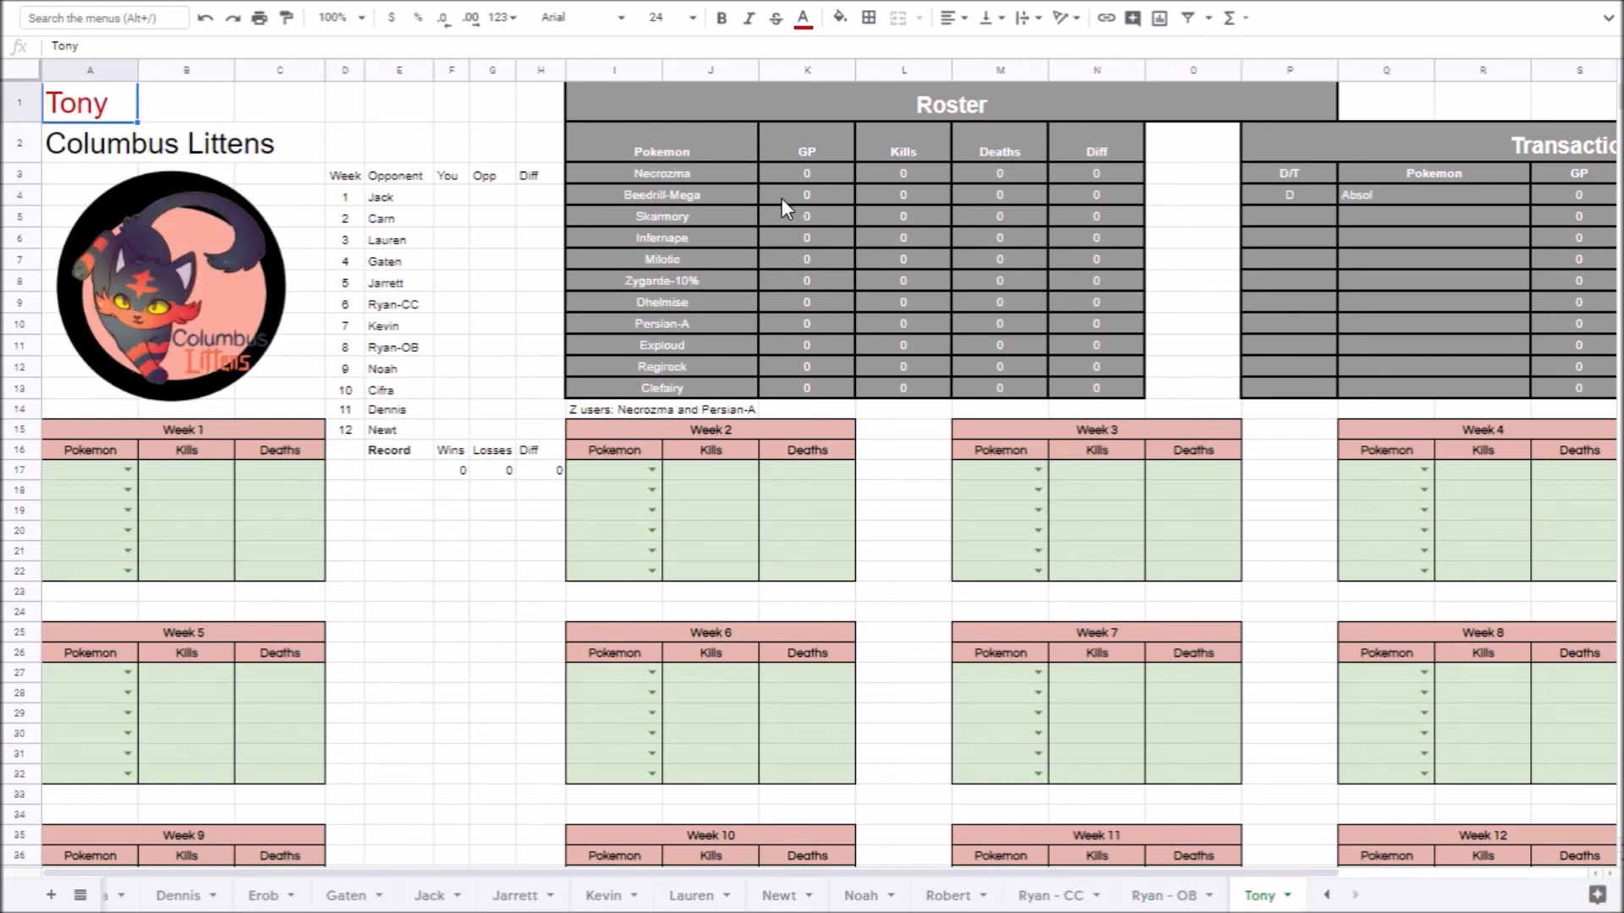